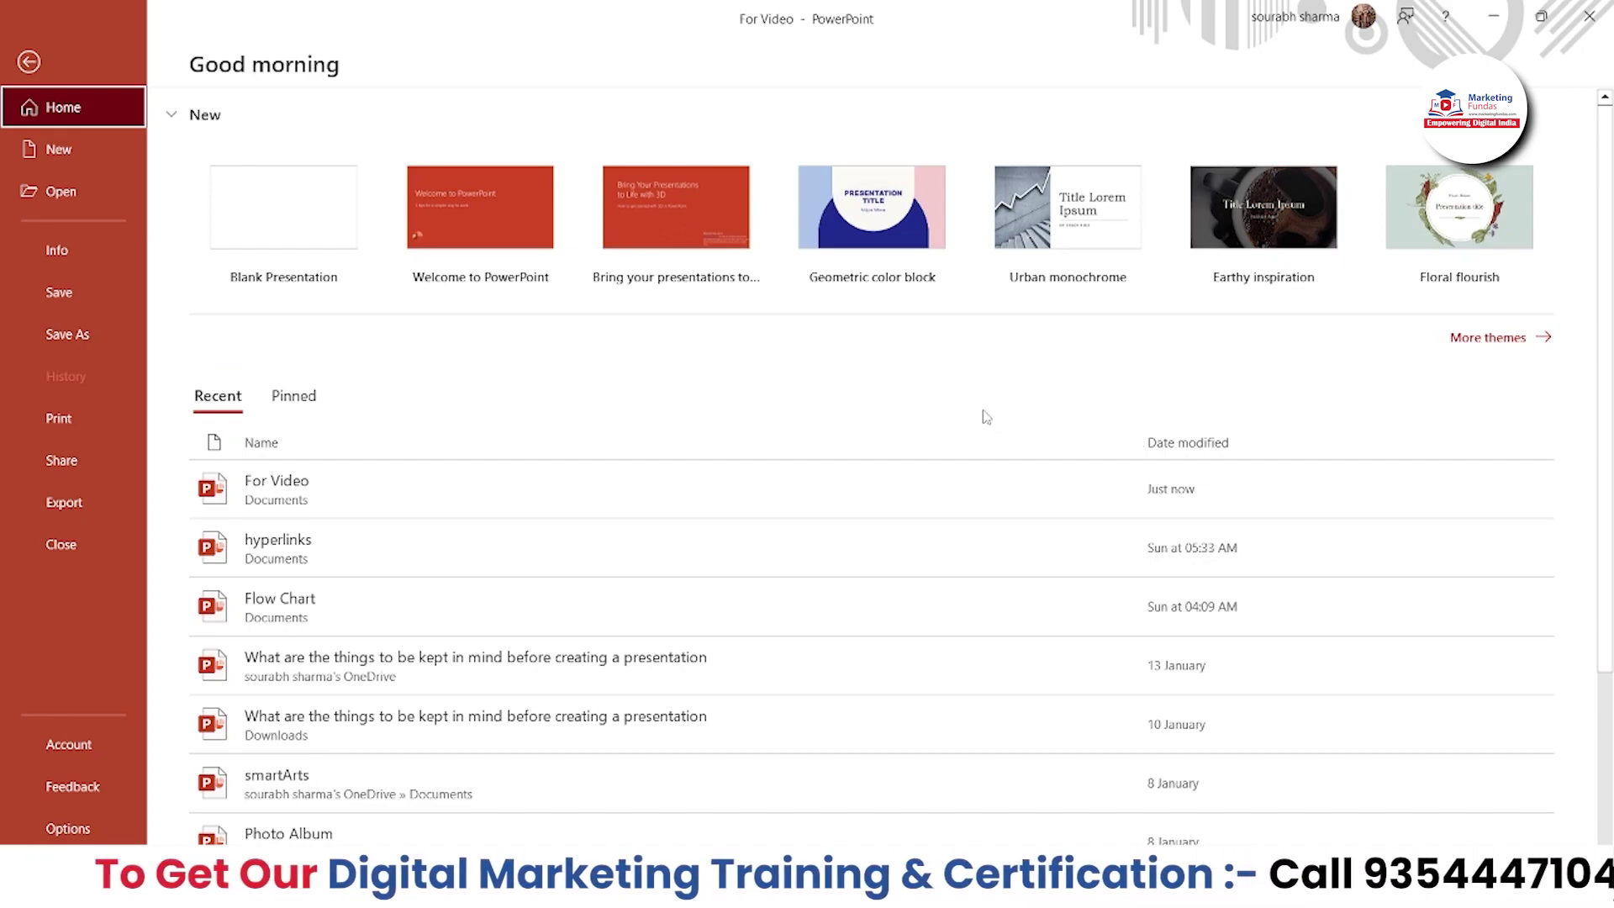
Open the For Video presentation and start its slide show from the beginning, raising the volume
left_click(395, 498)
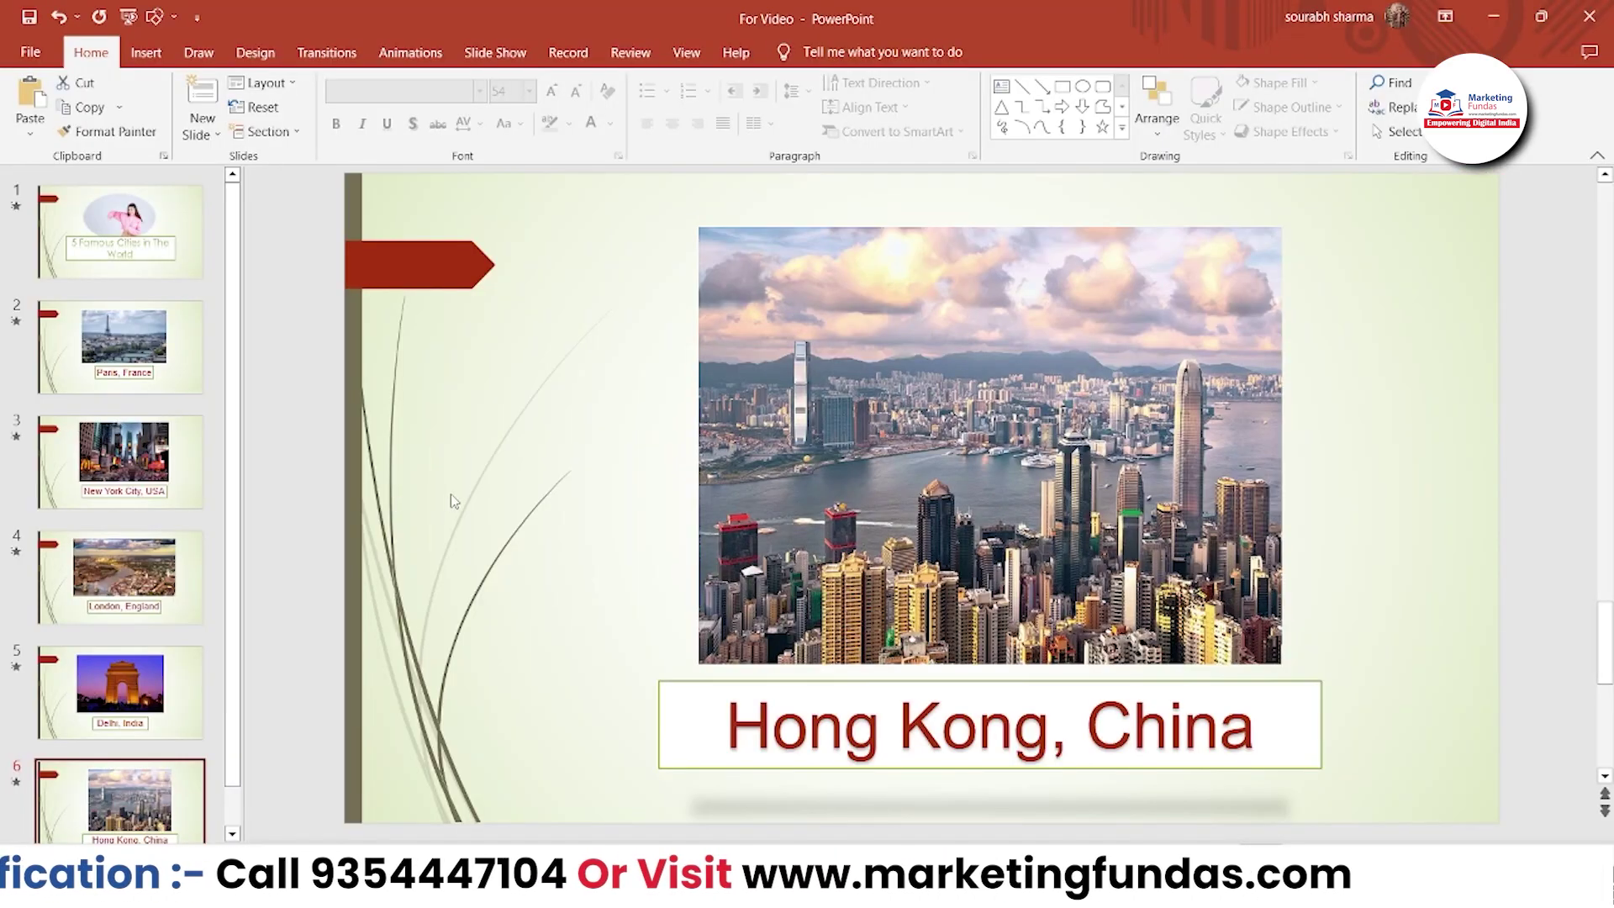
left_click(521, 54)
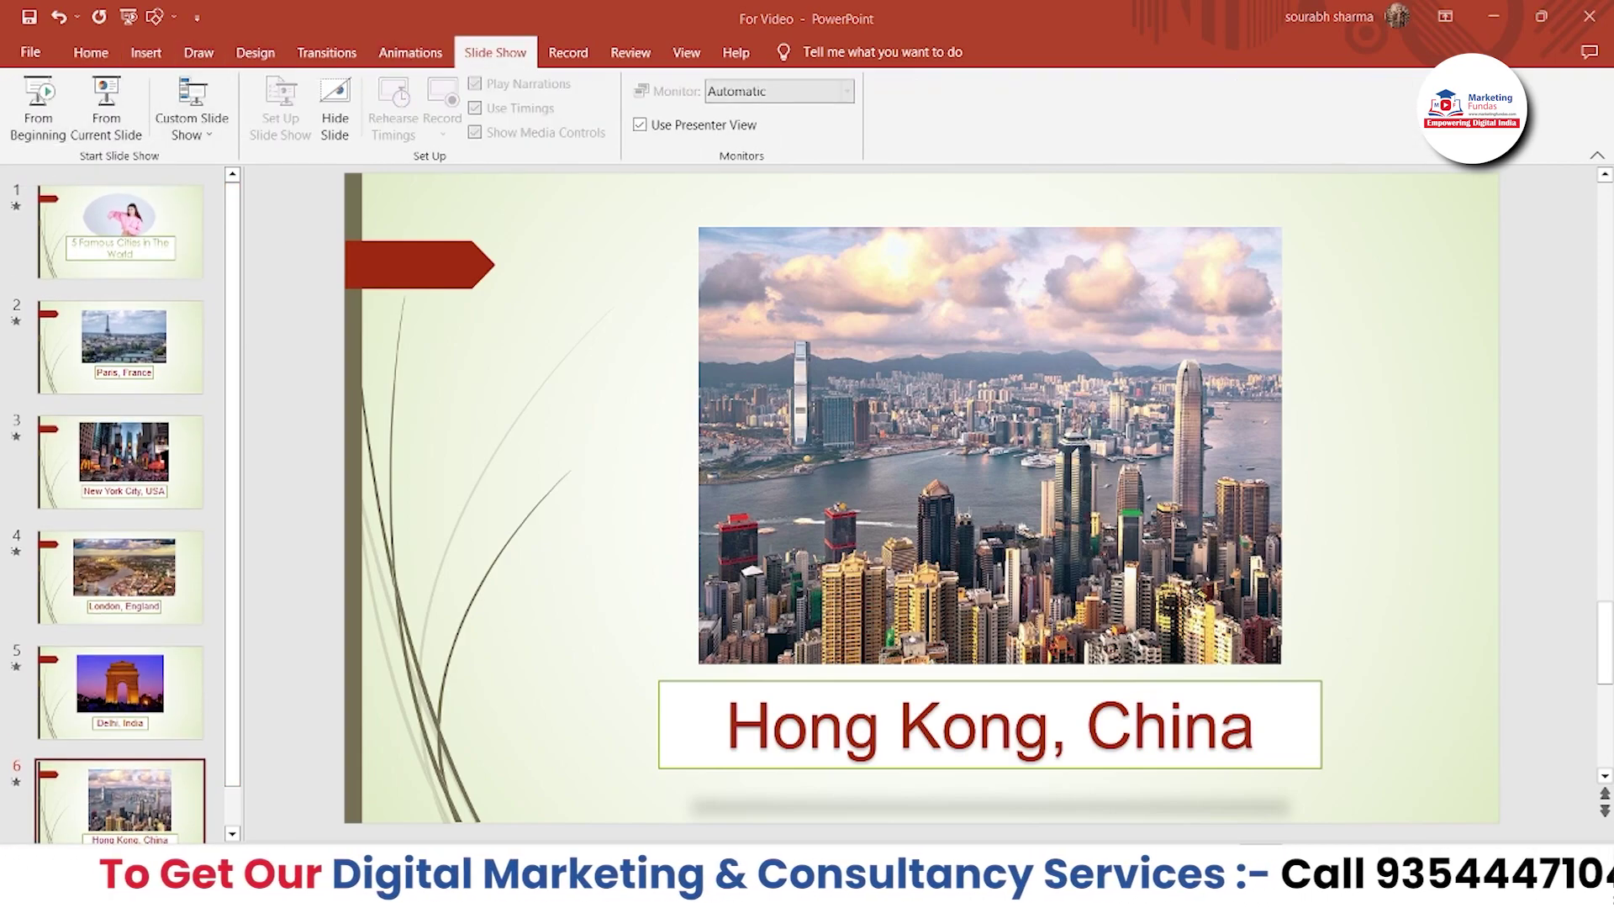
key("F5")
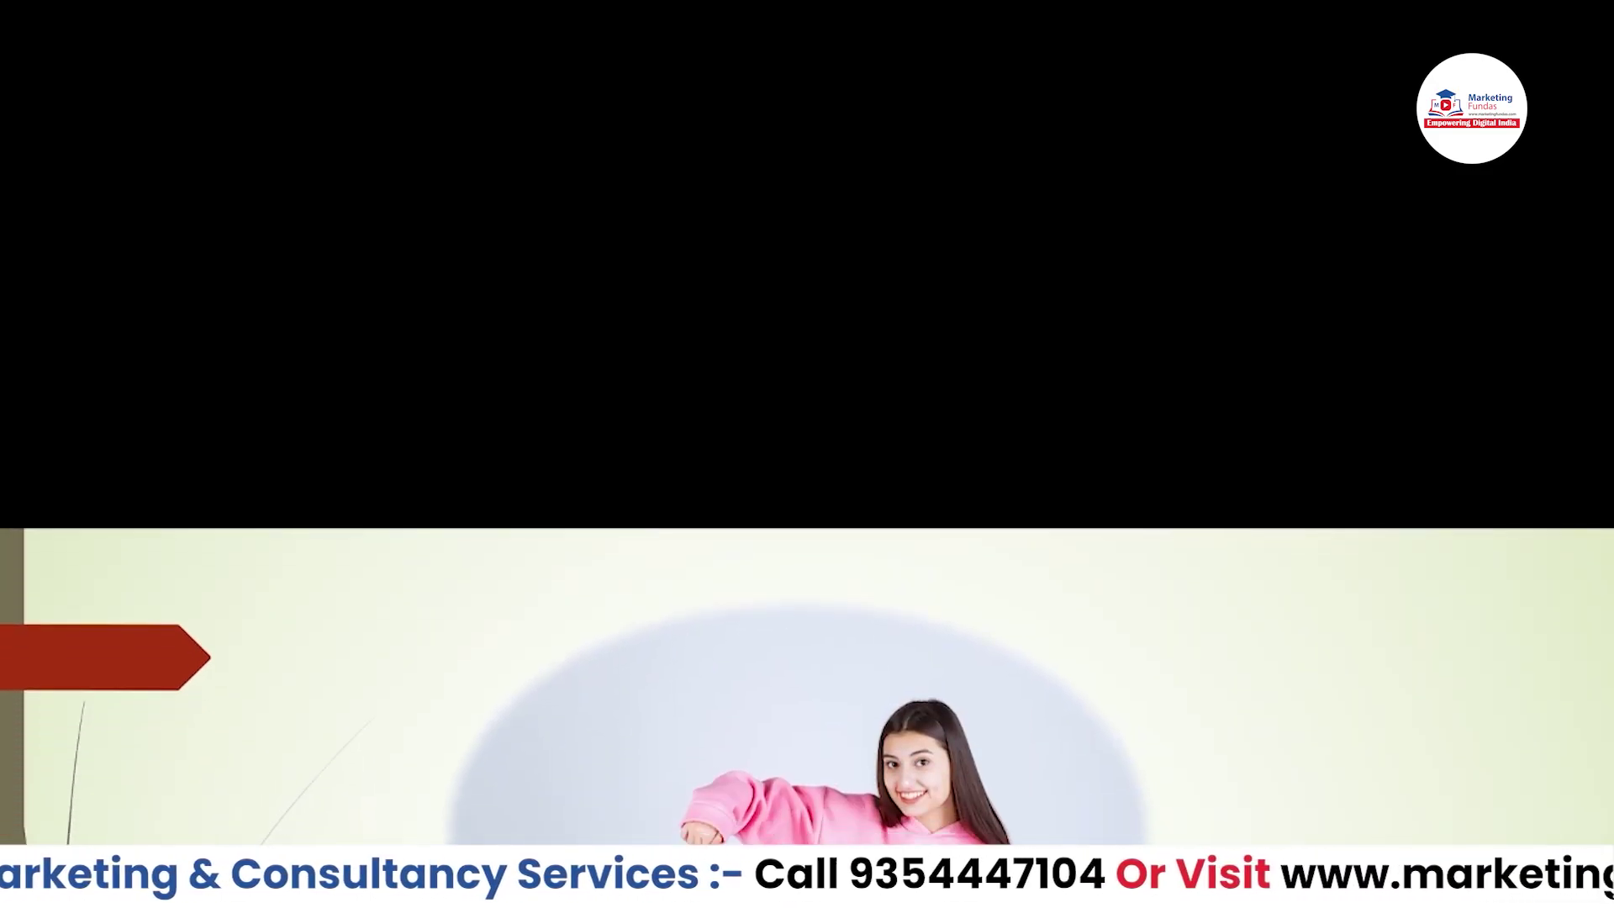
key("XF86AudioRaiseVolume")
key("XF86AudioRaiseVolume")
key("XF86AudioRaiseVolume")
key("XF86AudioRaiseVolume")
key("XF86AudioRaiseVolume")
key("XF86AudioRaiseVolume")
key("XF86AudioRaiseVolume")
key("XF86AudioRaiseVolume")
key("XF86AudioRaiseVolume")
key("XF86AudioRaiseVolume")
key("XF86AudioRaiseVolume")
key("XF86AudioRaiseVolume")
key("XF86AudioRaiseVolume")
key("XF86AudioRaiseVolume")
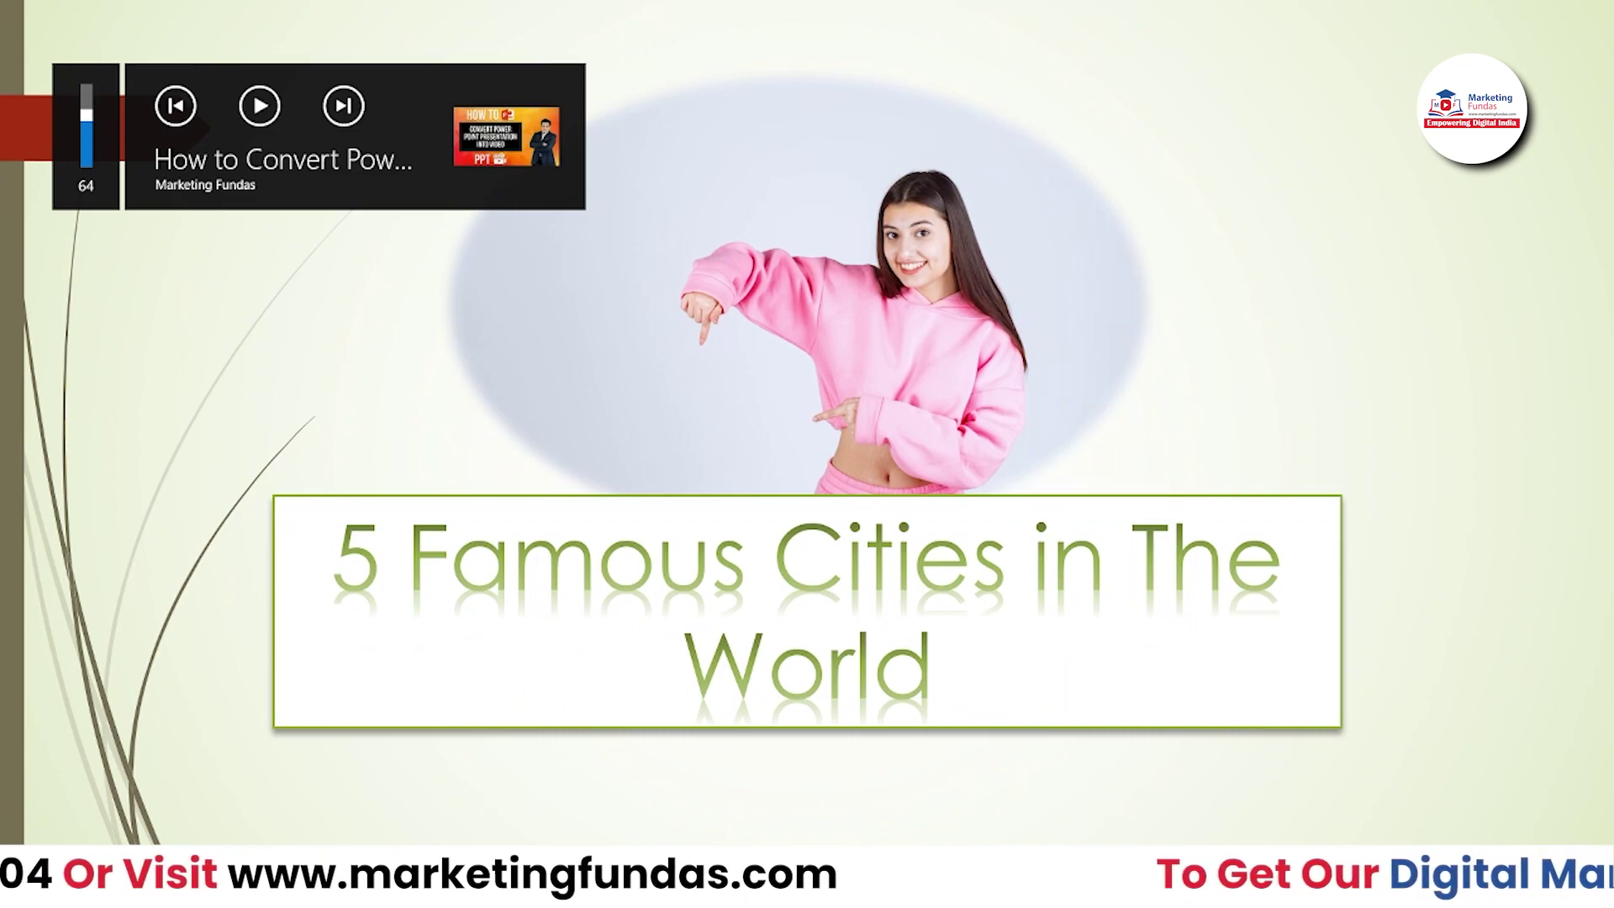
Advance through Paris, New York City, London and Delhi to Hong Kong, then end the show
key("Right")
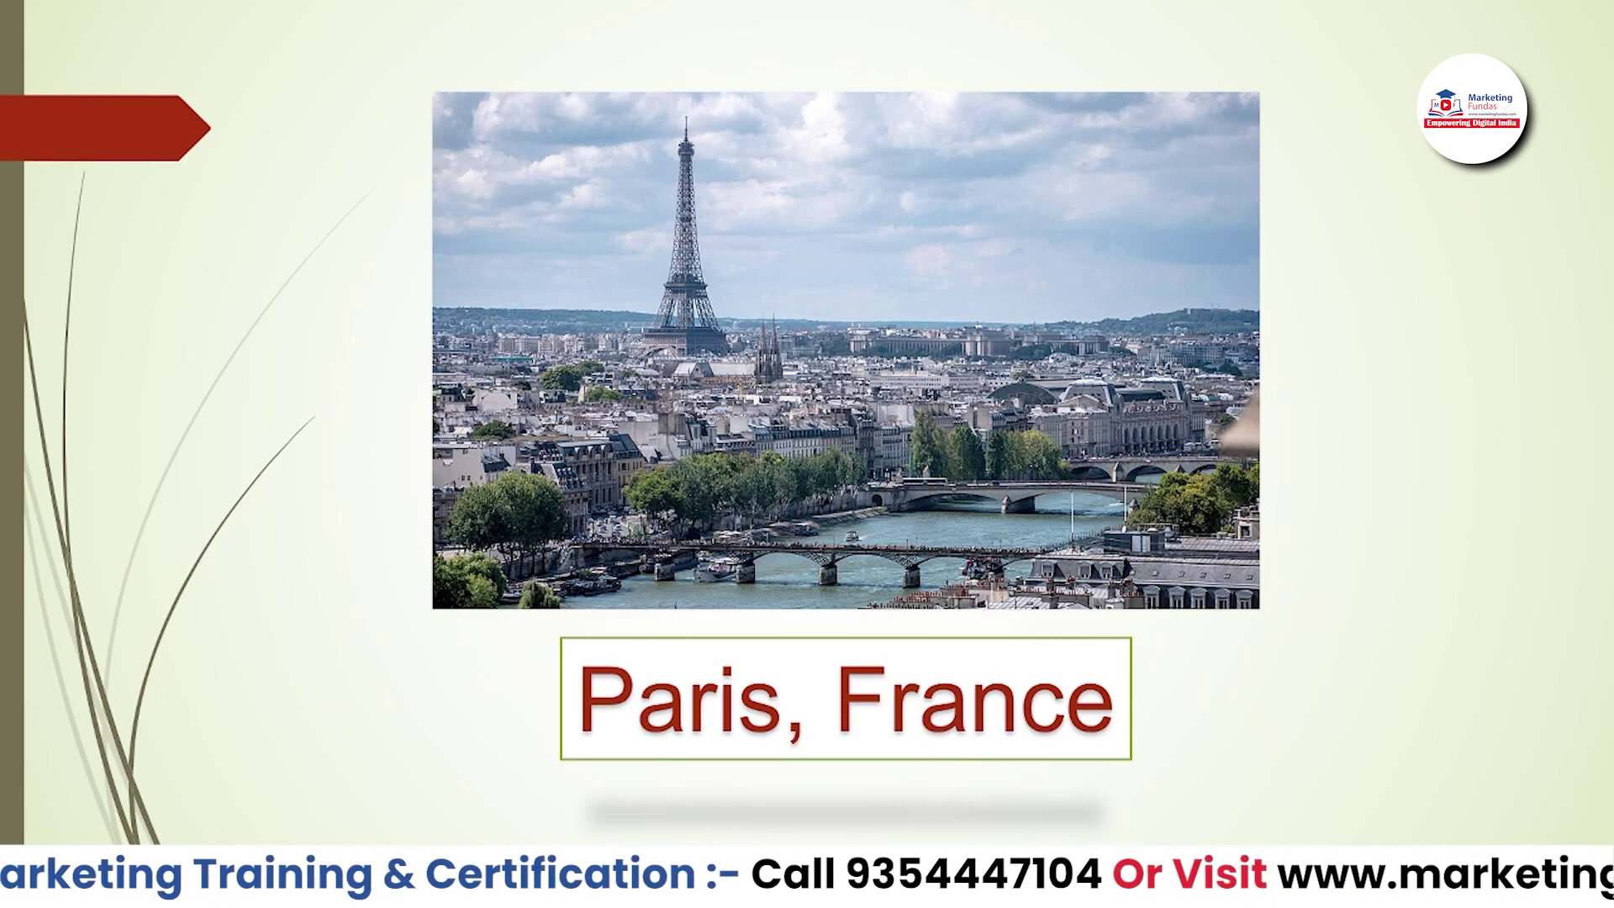
key("Right")
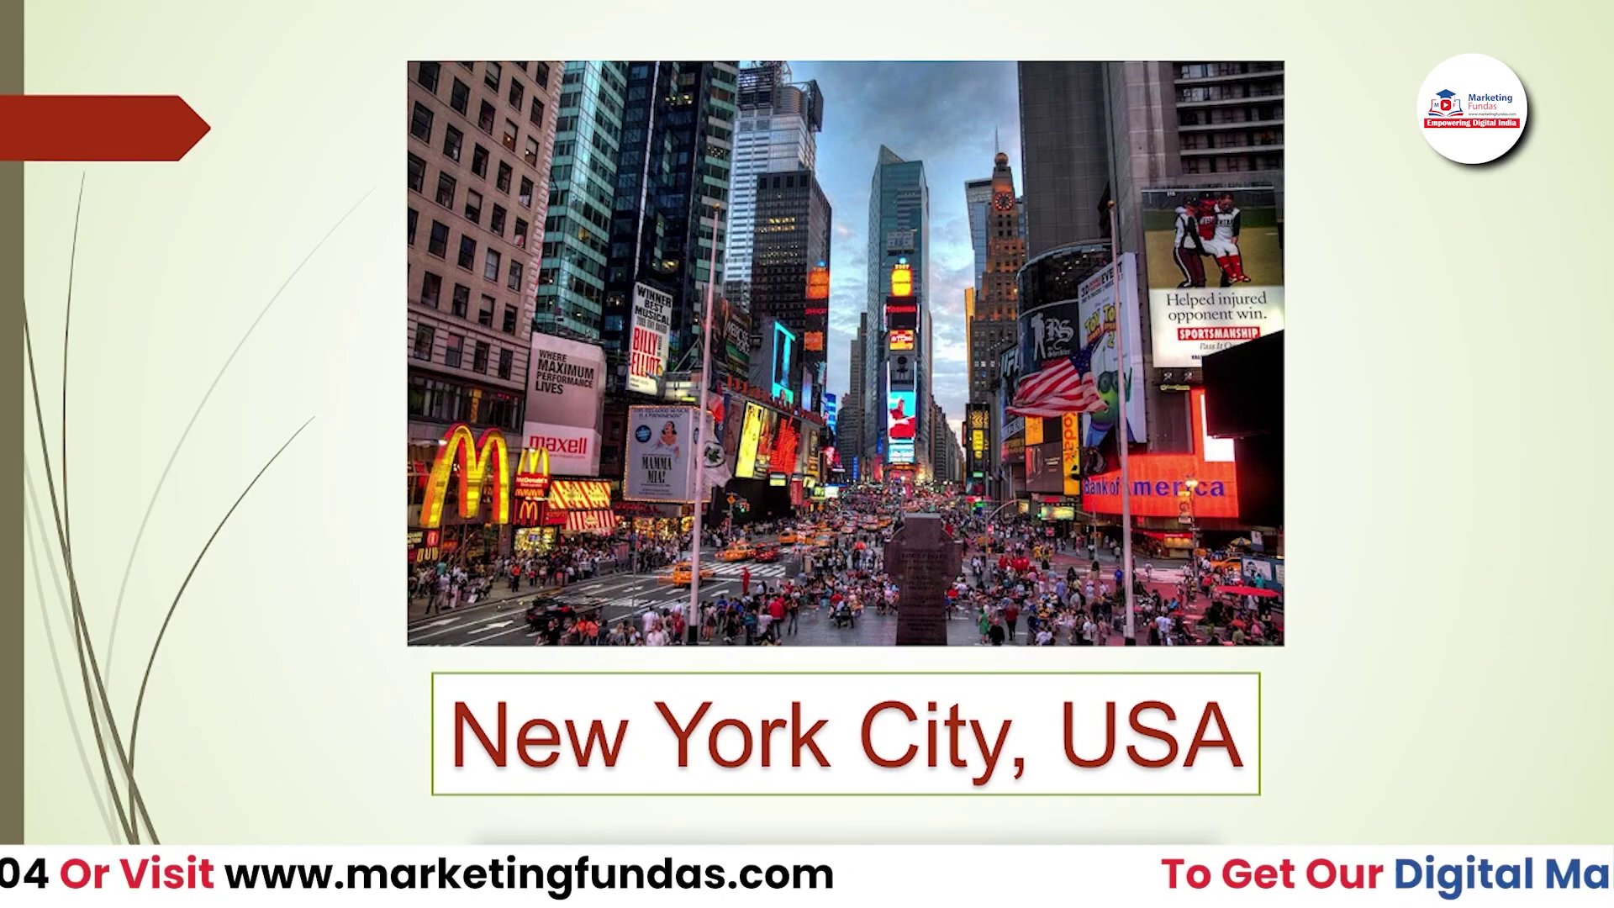
key("Right")
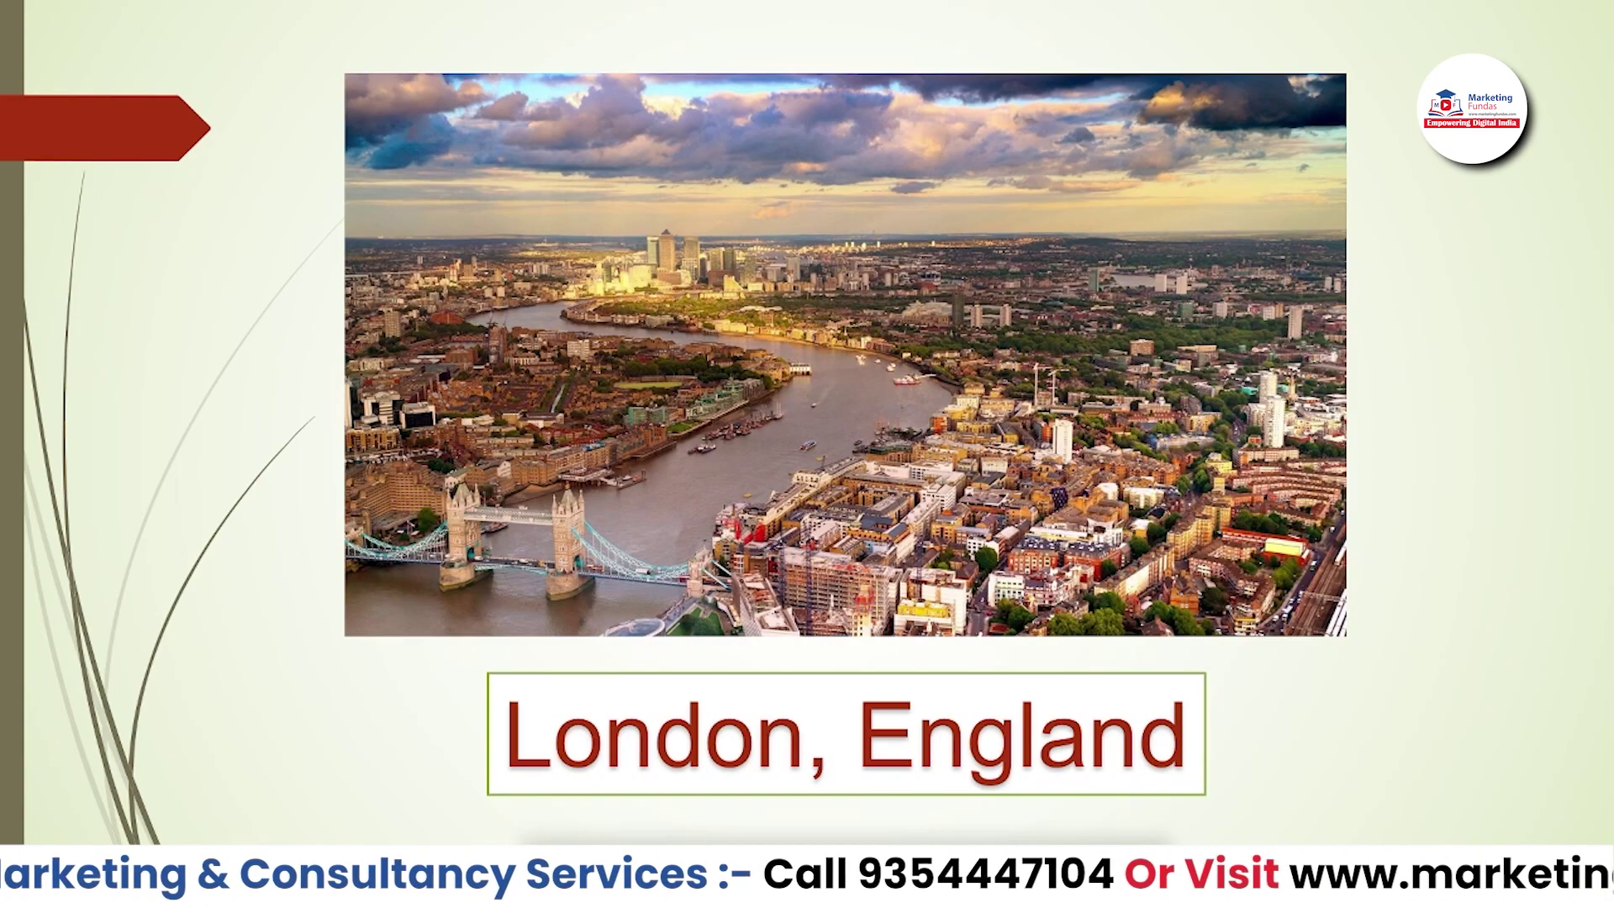
key("Right")
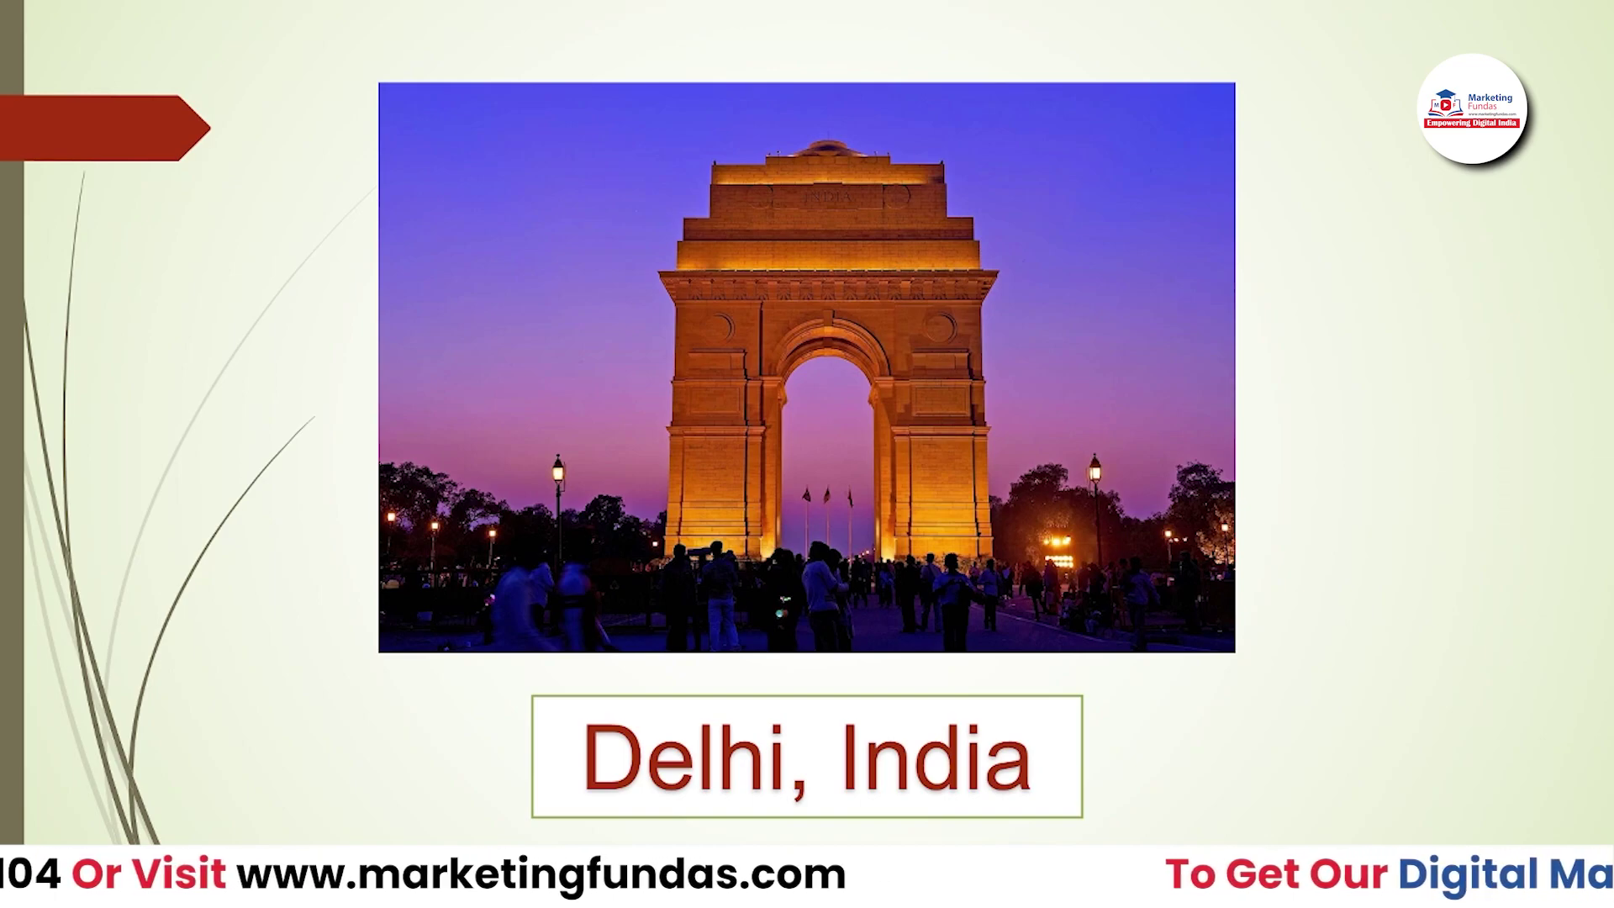
key("Right")
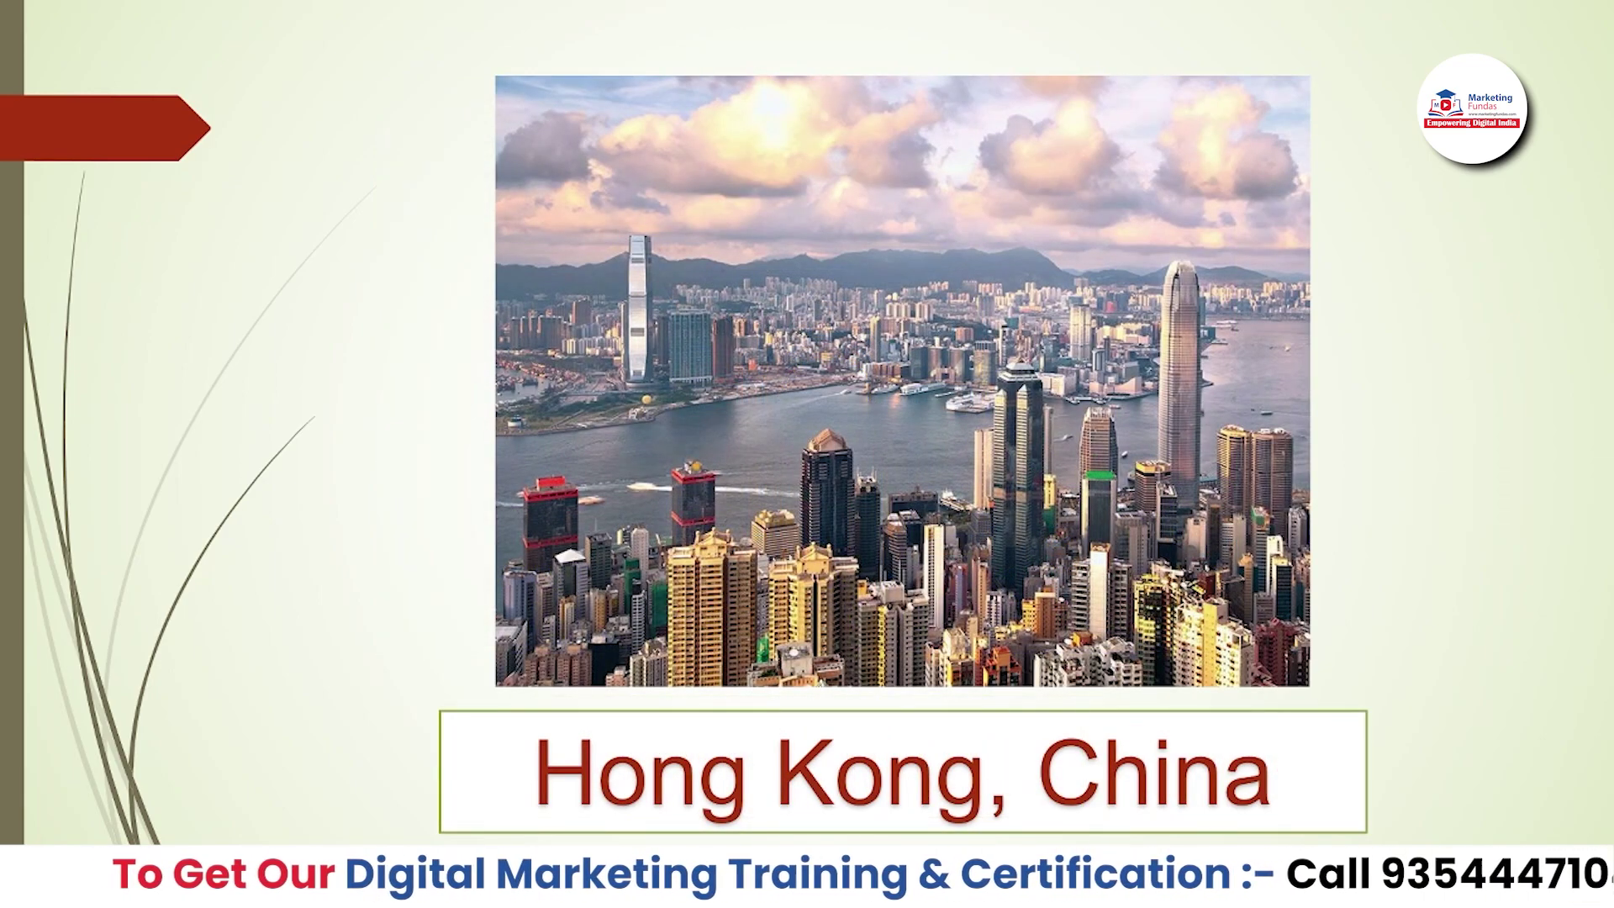
key("Escape")
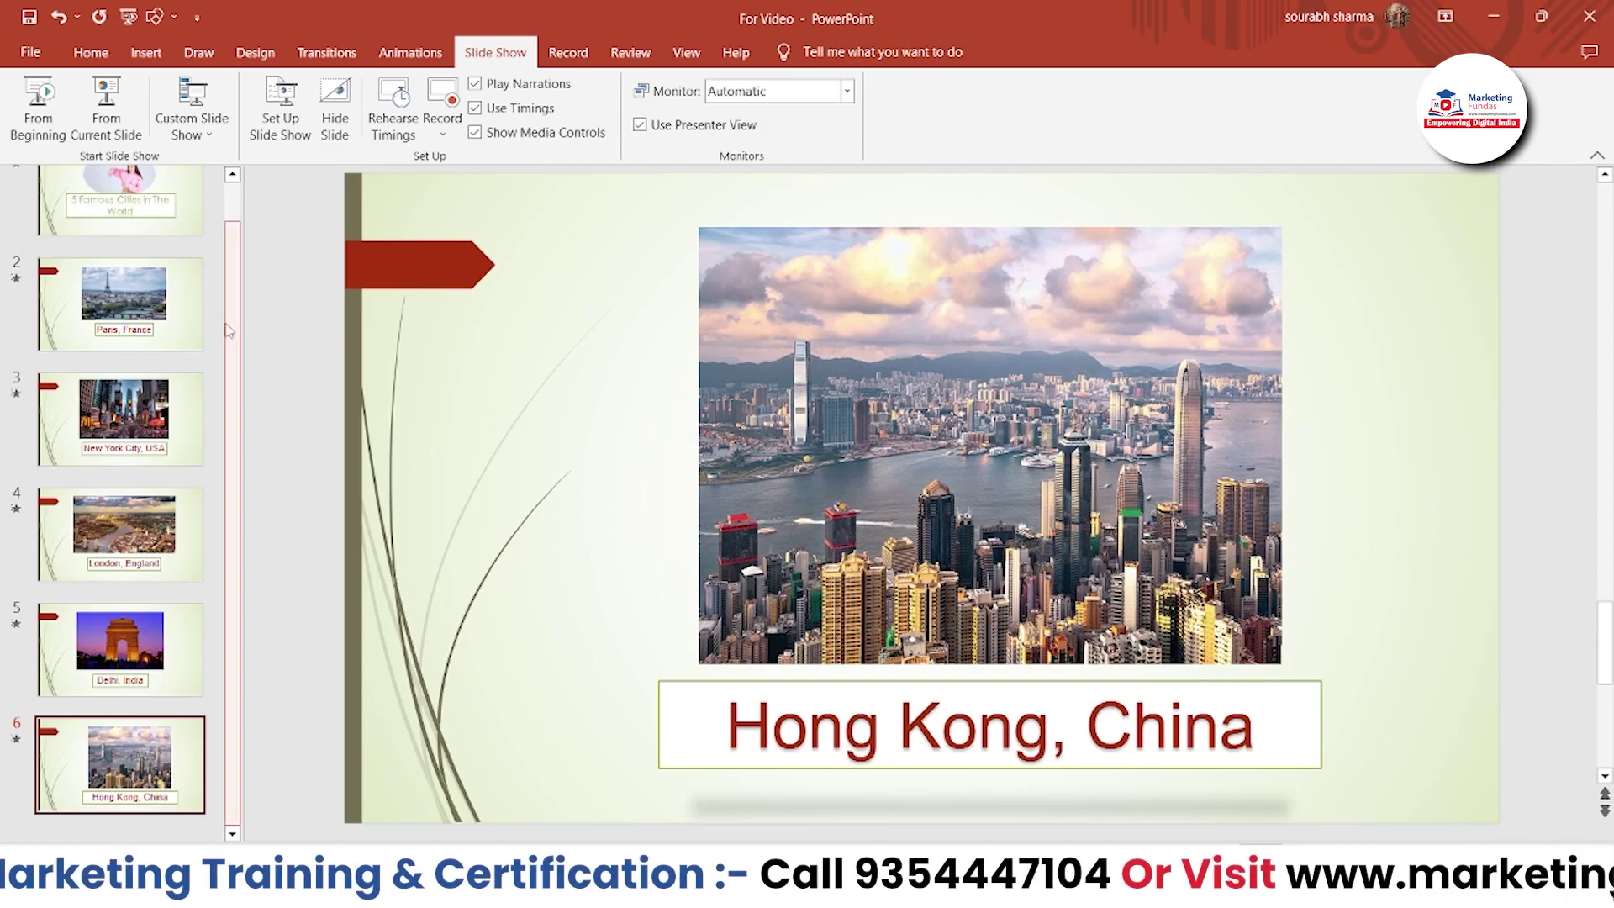
Show the Hong Kong slide's Transitions settings: Shape transition, chill-abstract sound, 00.80 duration
scroll(229, 291, "up", 2)
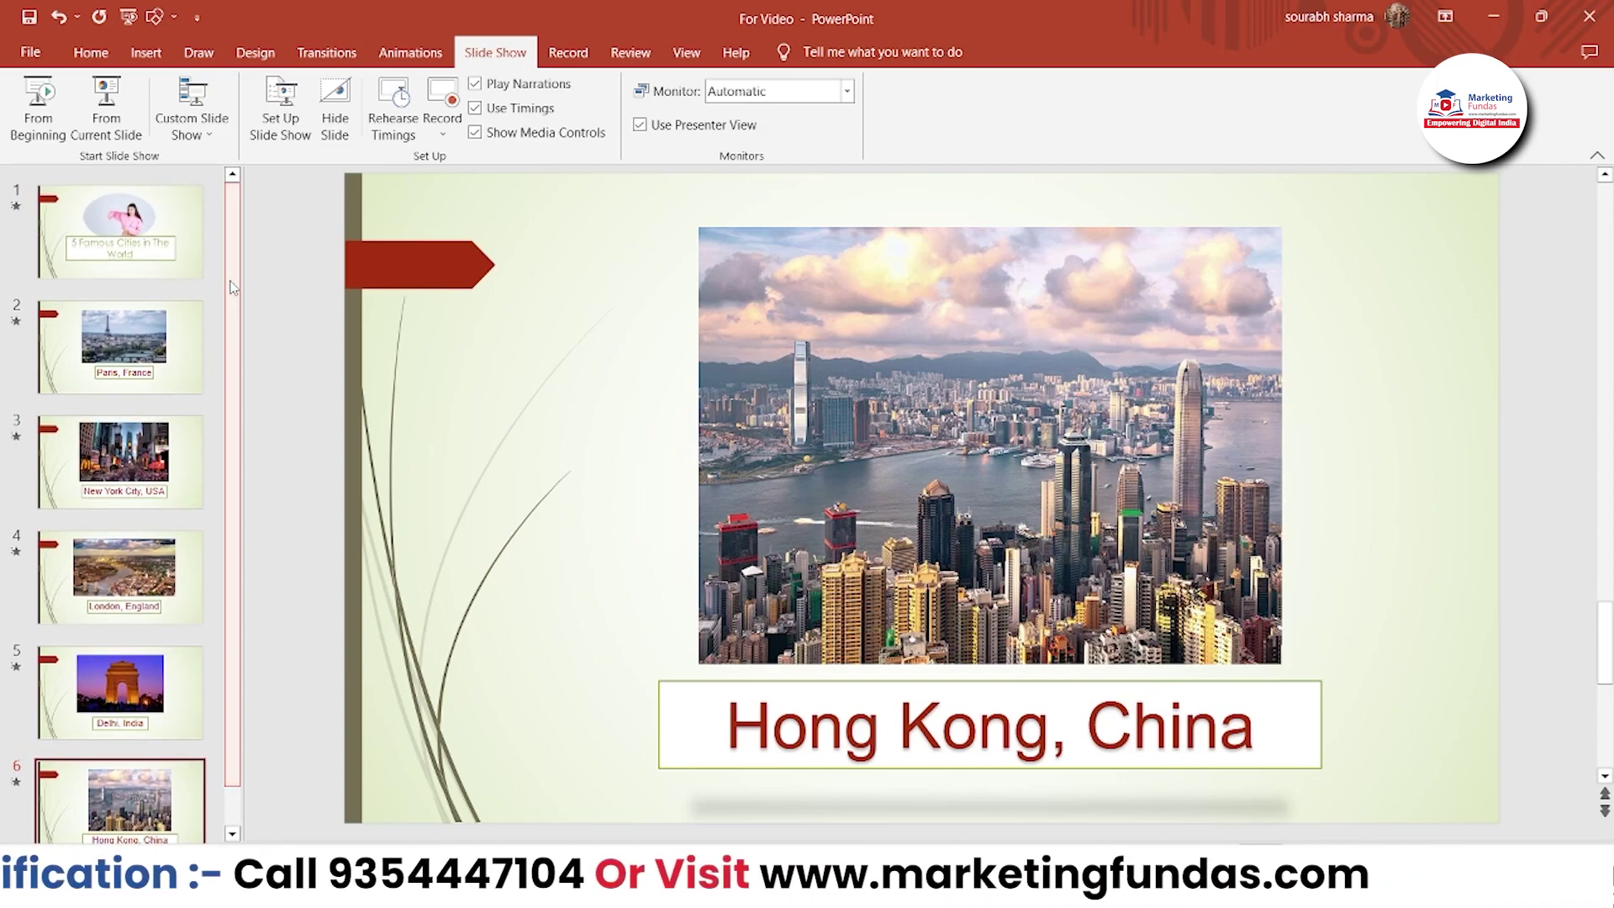
scroll(242, 373, "down", 1)
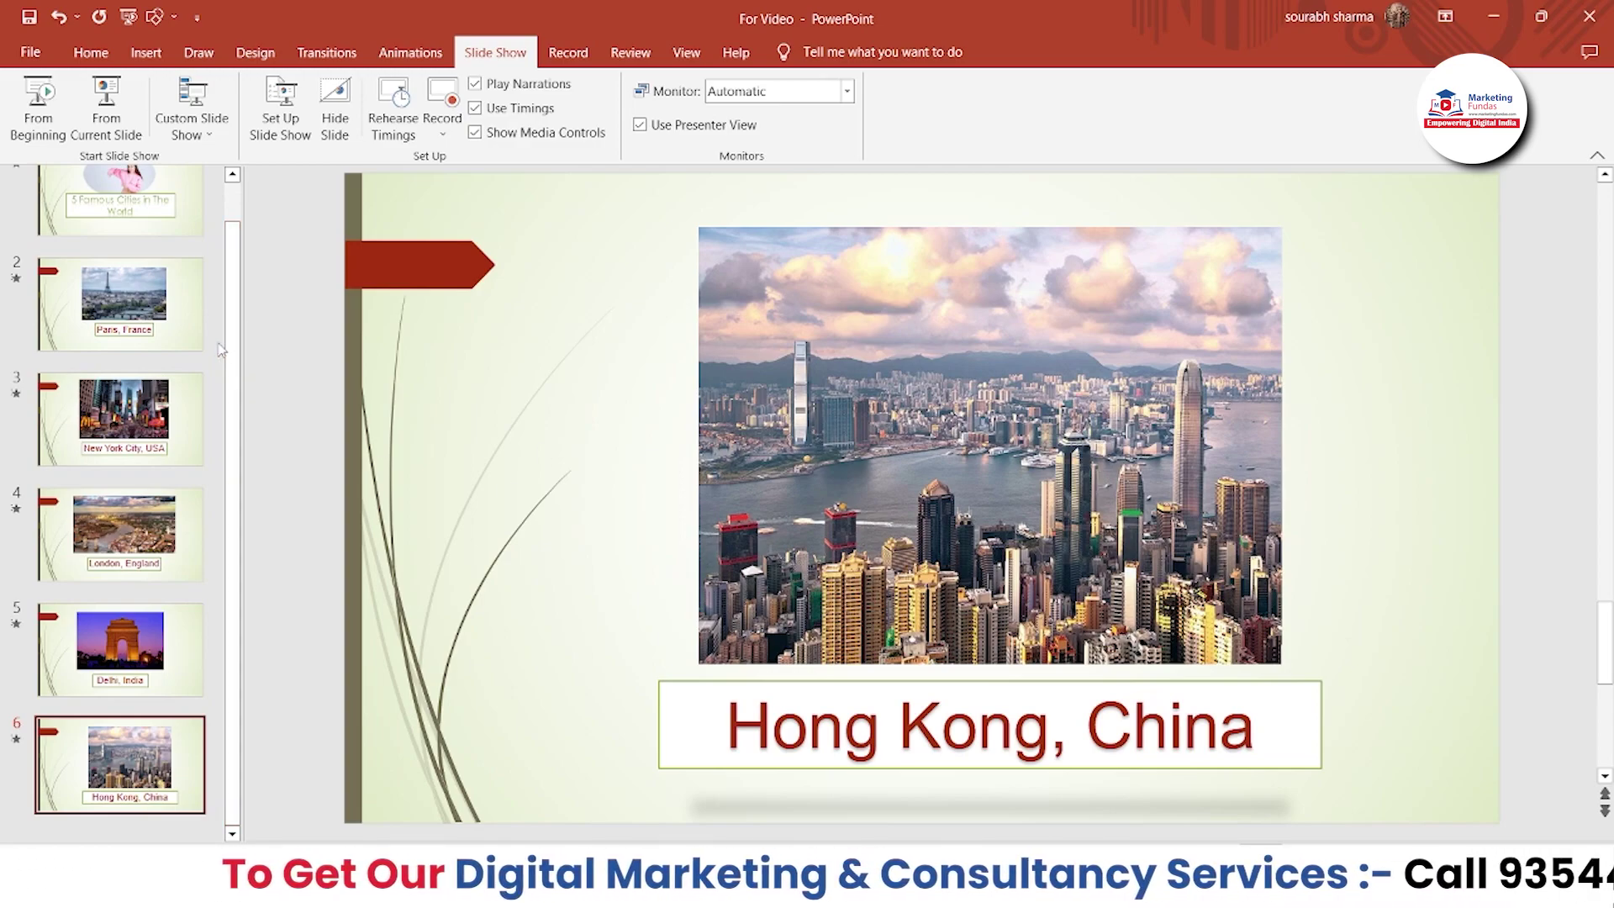
scroll(228, 349, "up", 1)
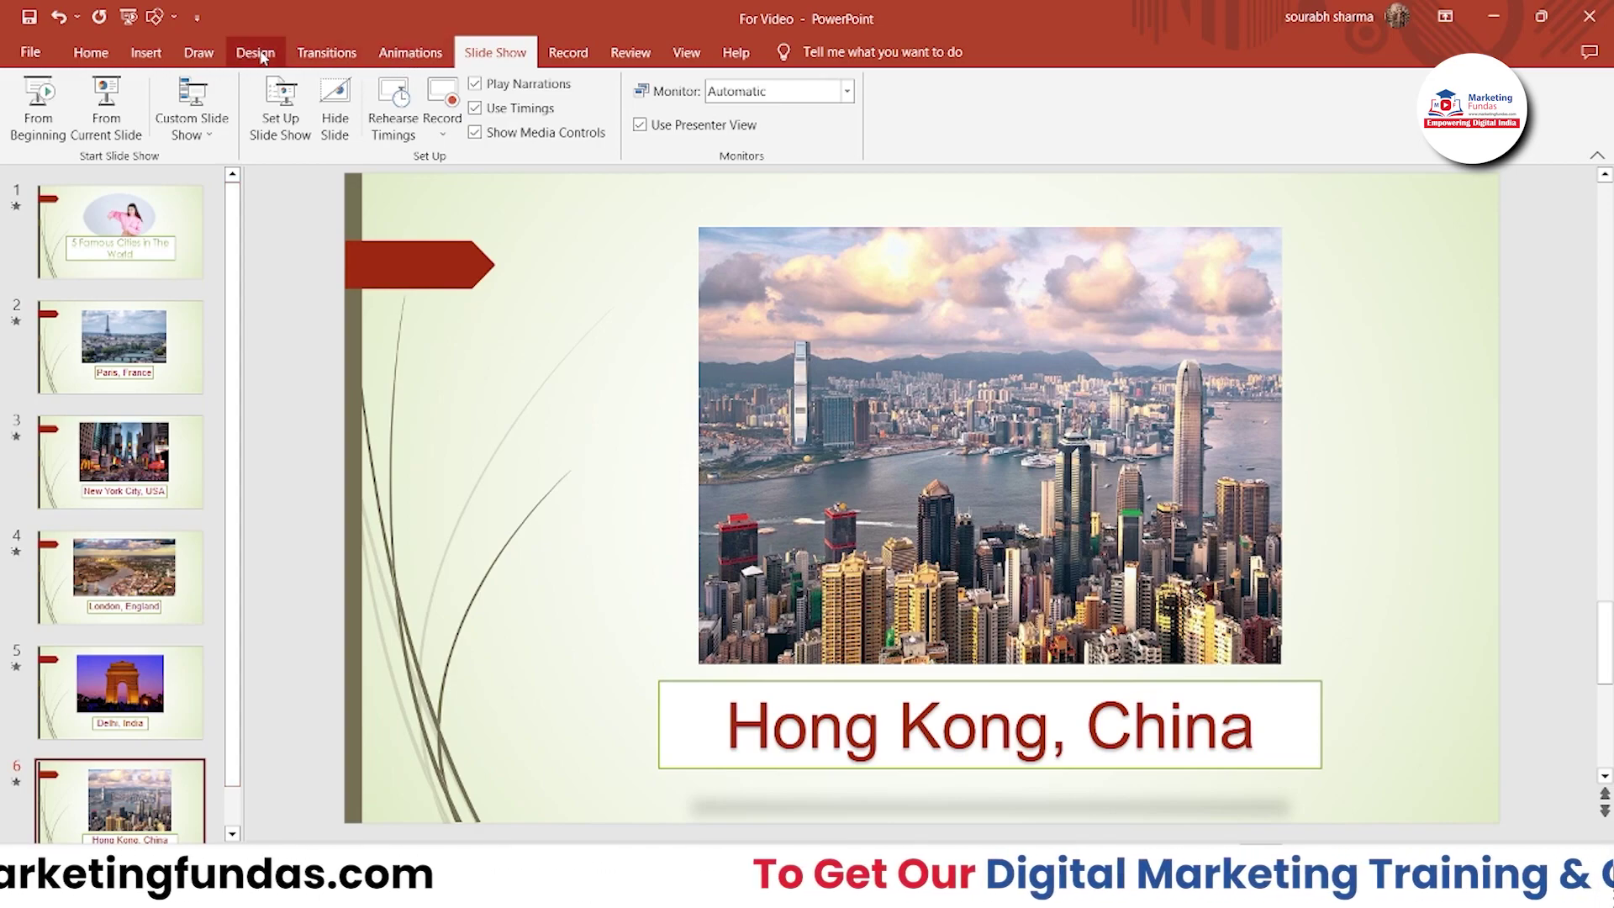
left_click(315, 53)
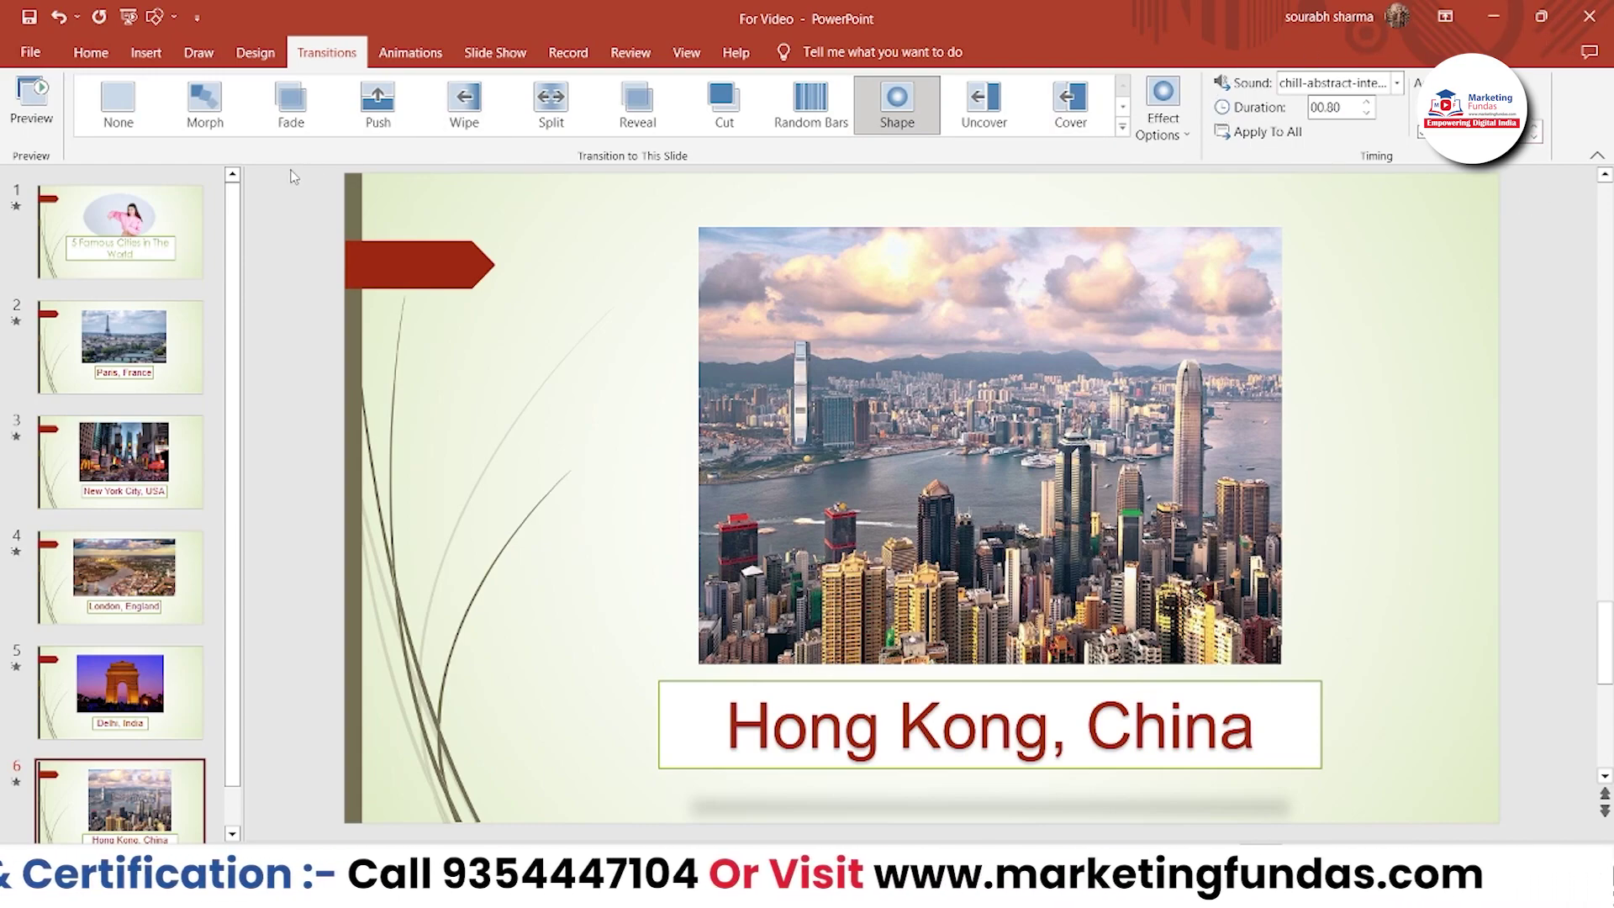
scroll(234, 244, "down", 1)
scroll(234, 243, "up", 1)
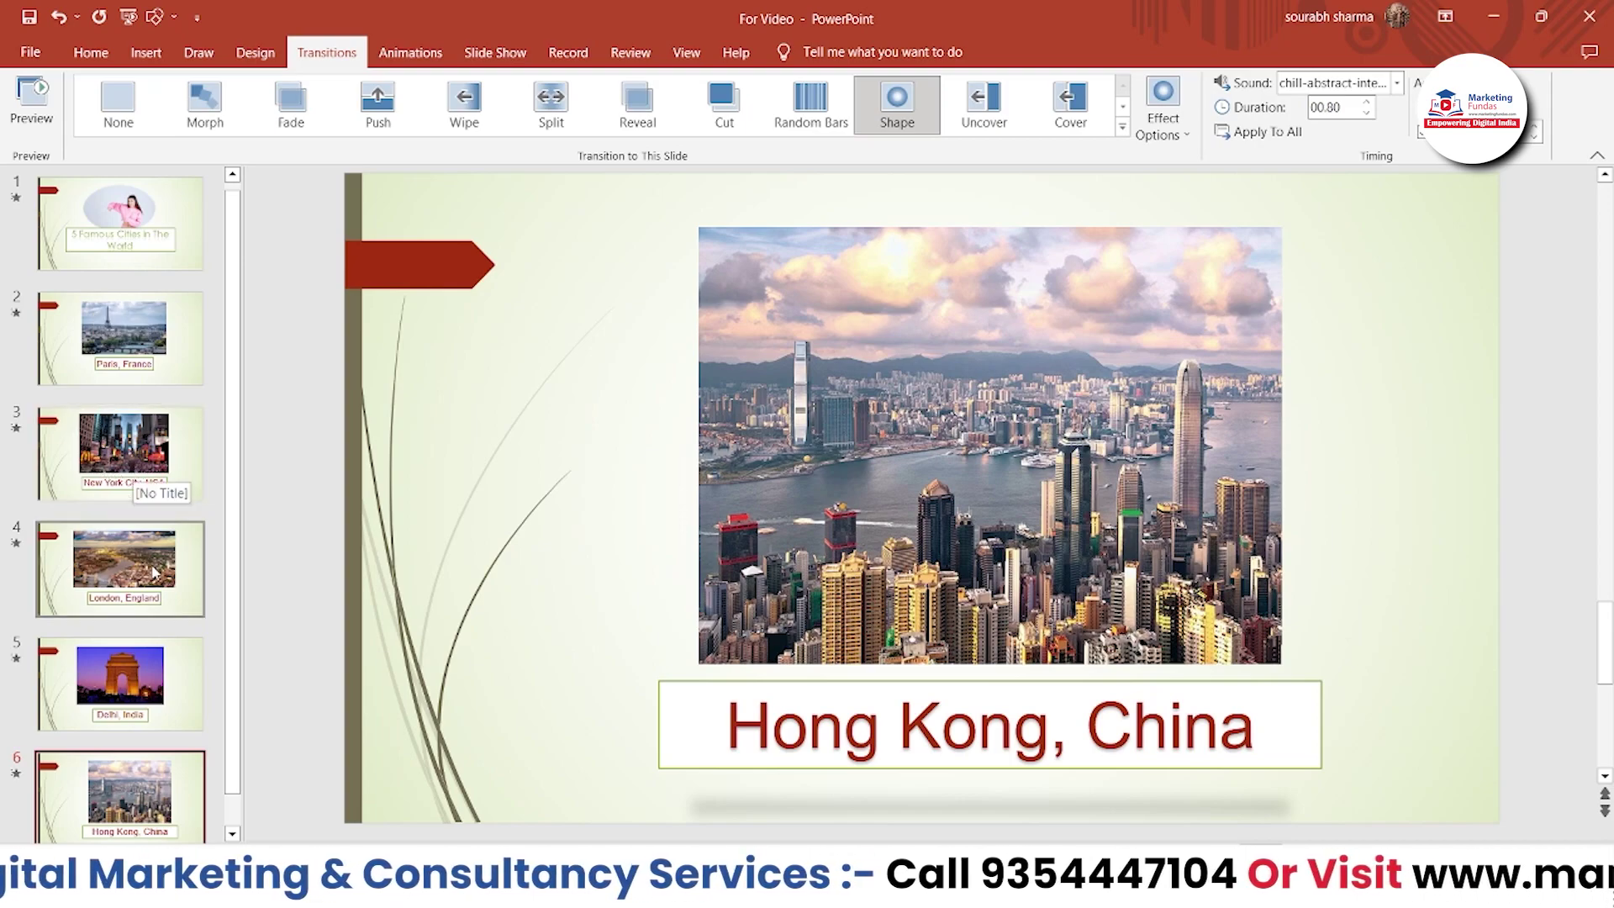
scroll(231, 499, "up", 1)
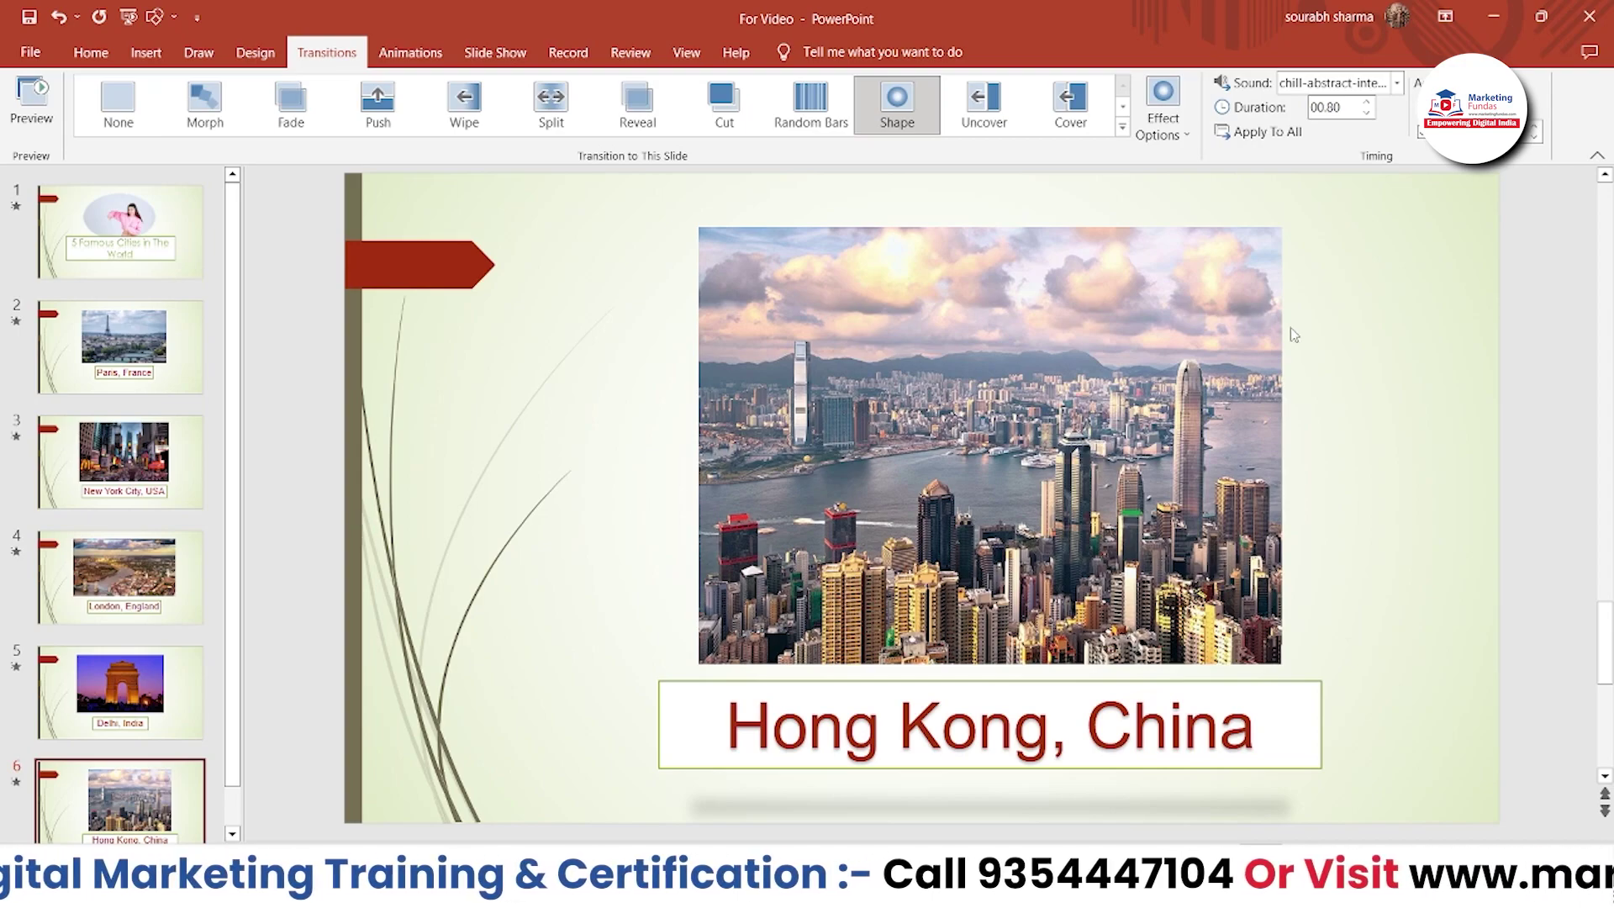
Browse Other Sound..., cancel adding a file, and reopen the transition Sound list
left_click(1396, 83)
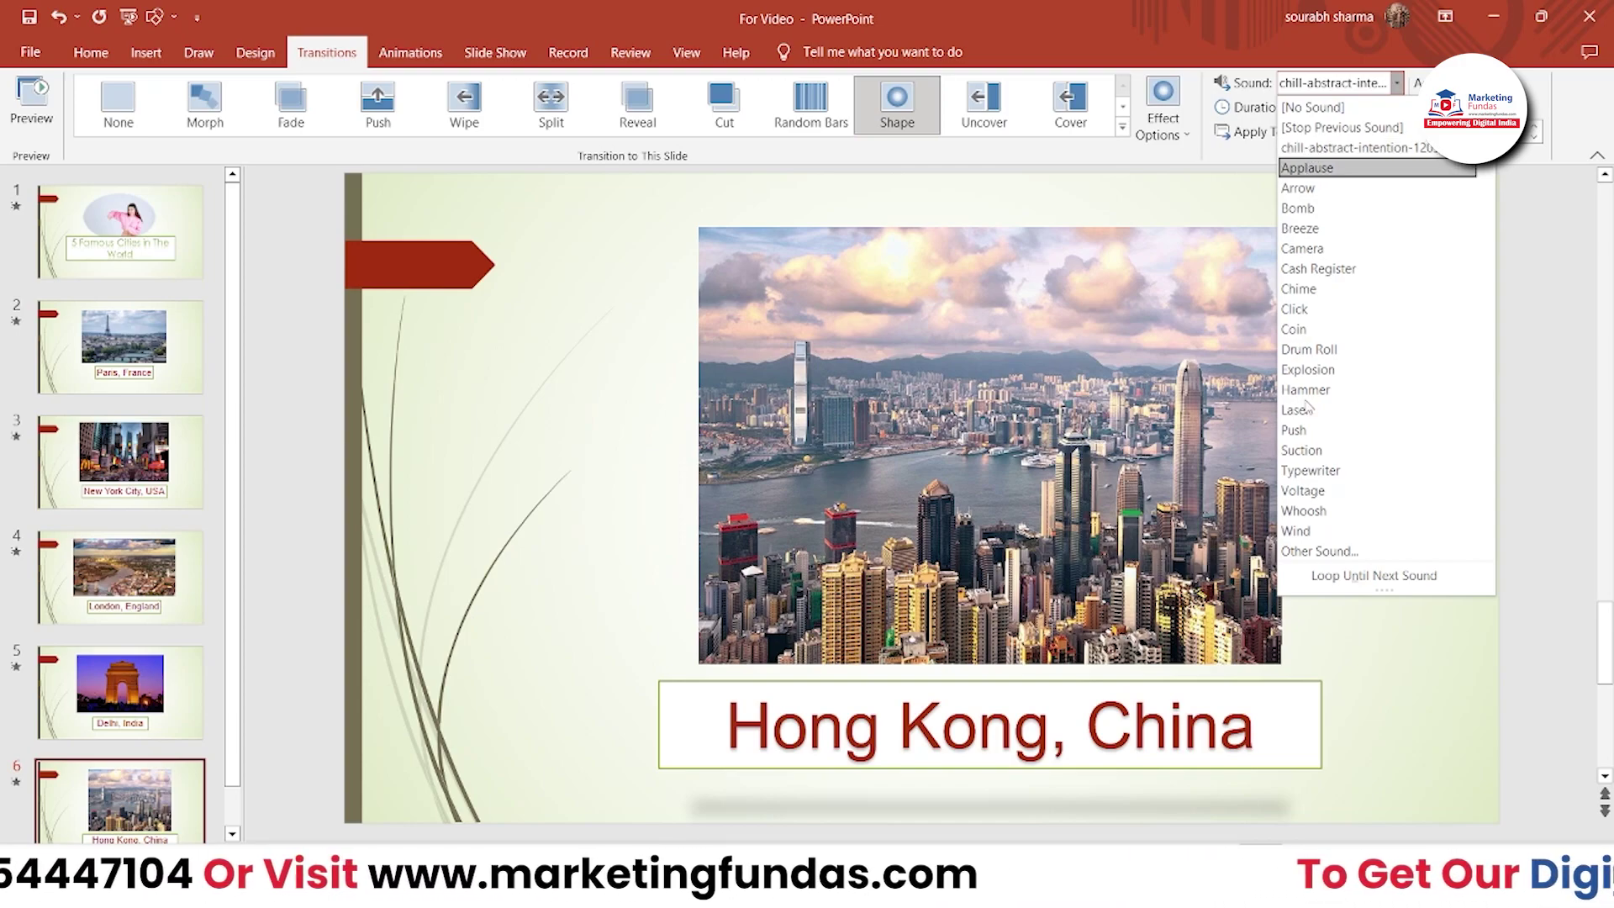
left_click(1315, 553)
left_click_drag(474, 16, 484, 19)
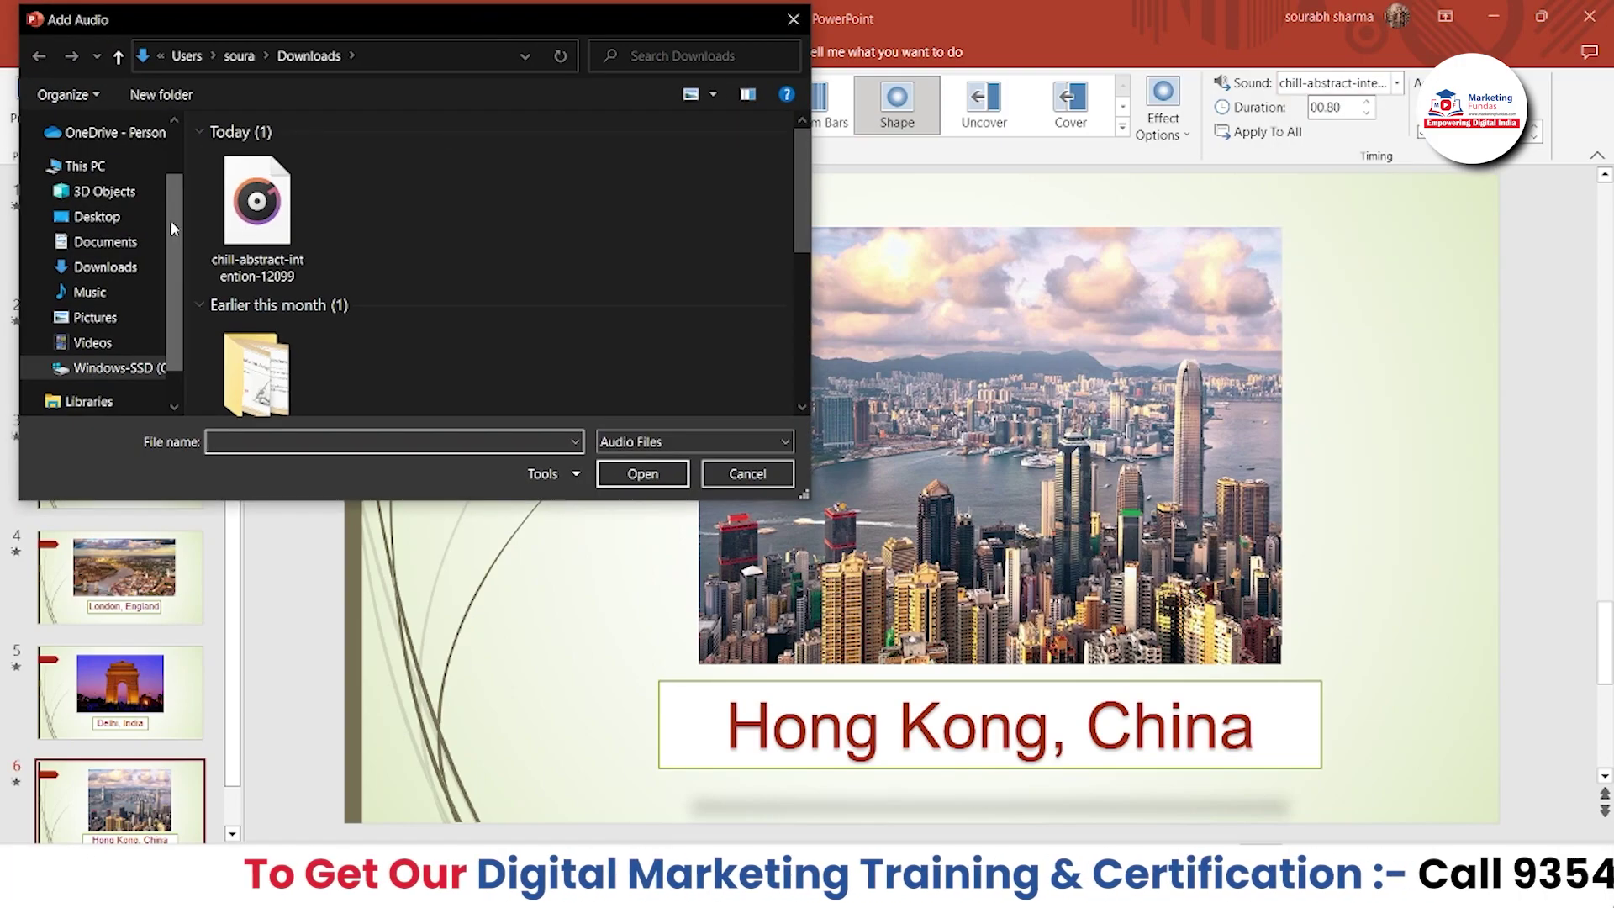
left_click(729, 472)
left_click(1398, 82)
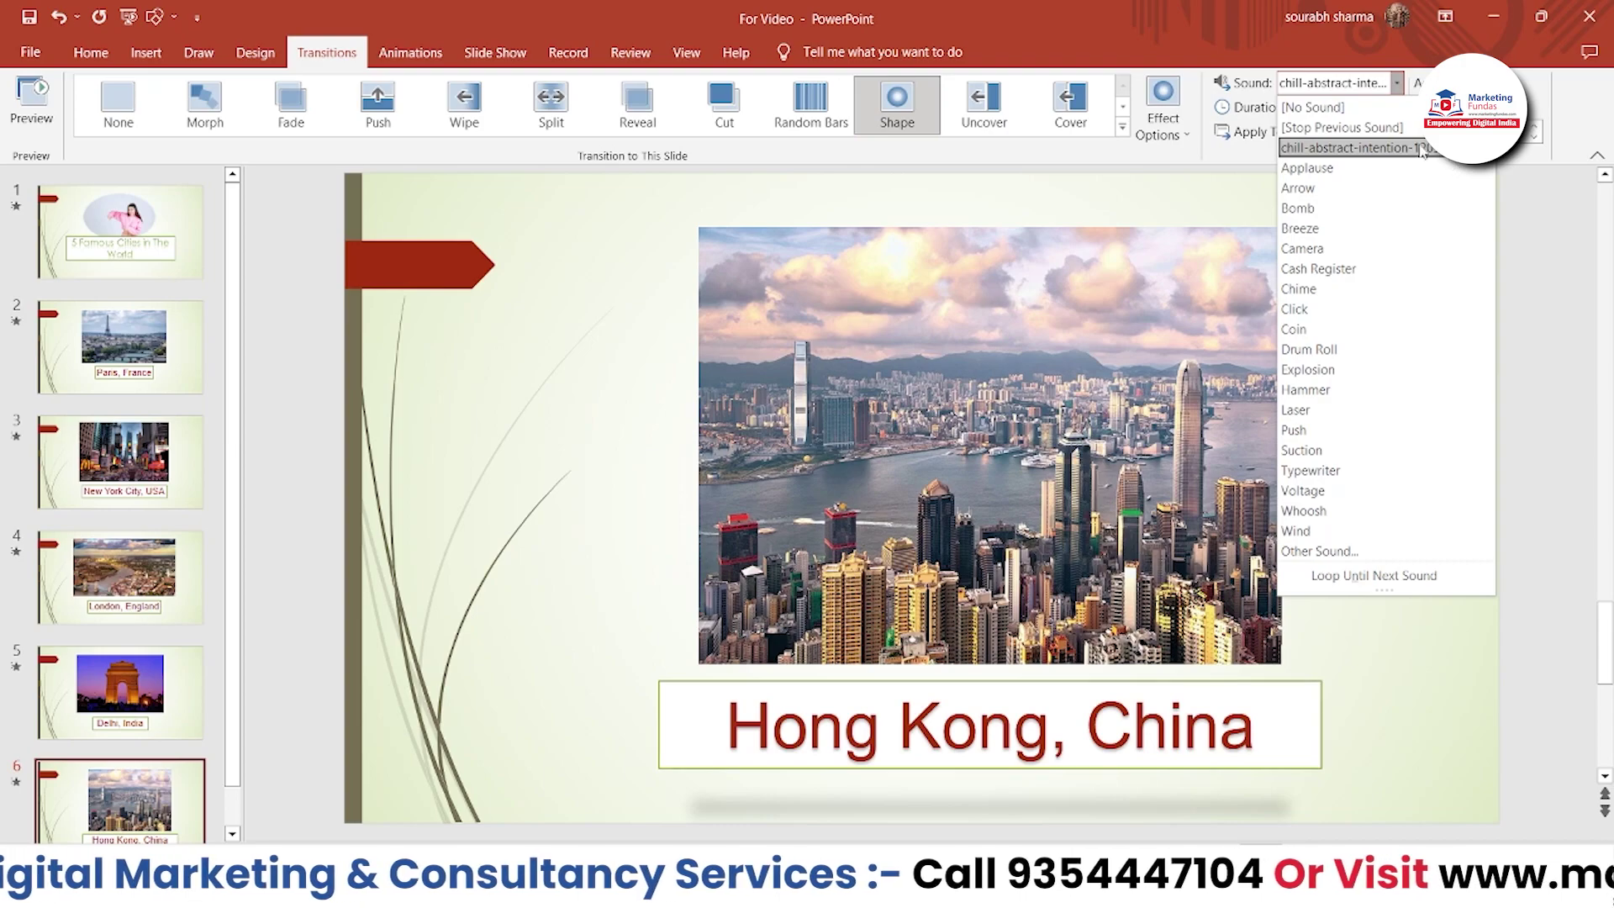
Leave the chill-abstract sound unchanged and select the title slide with its 04.40 Push transition
left_click(1506, 197)
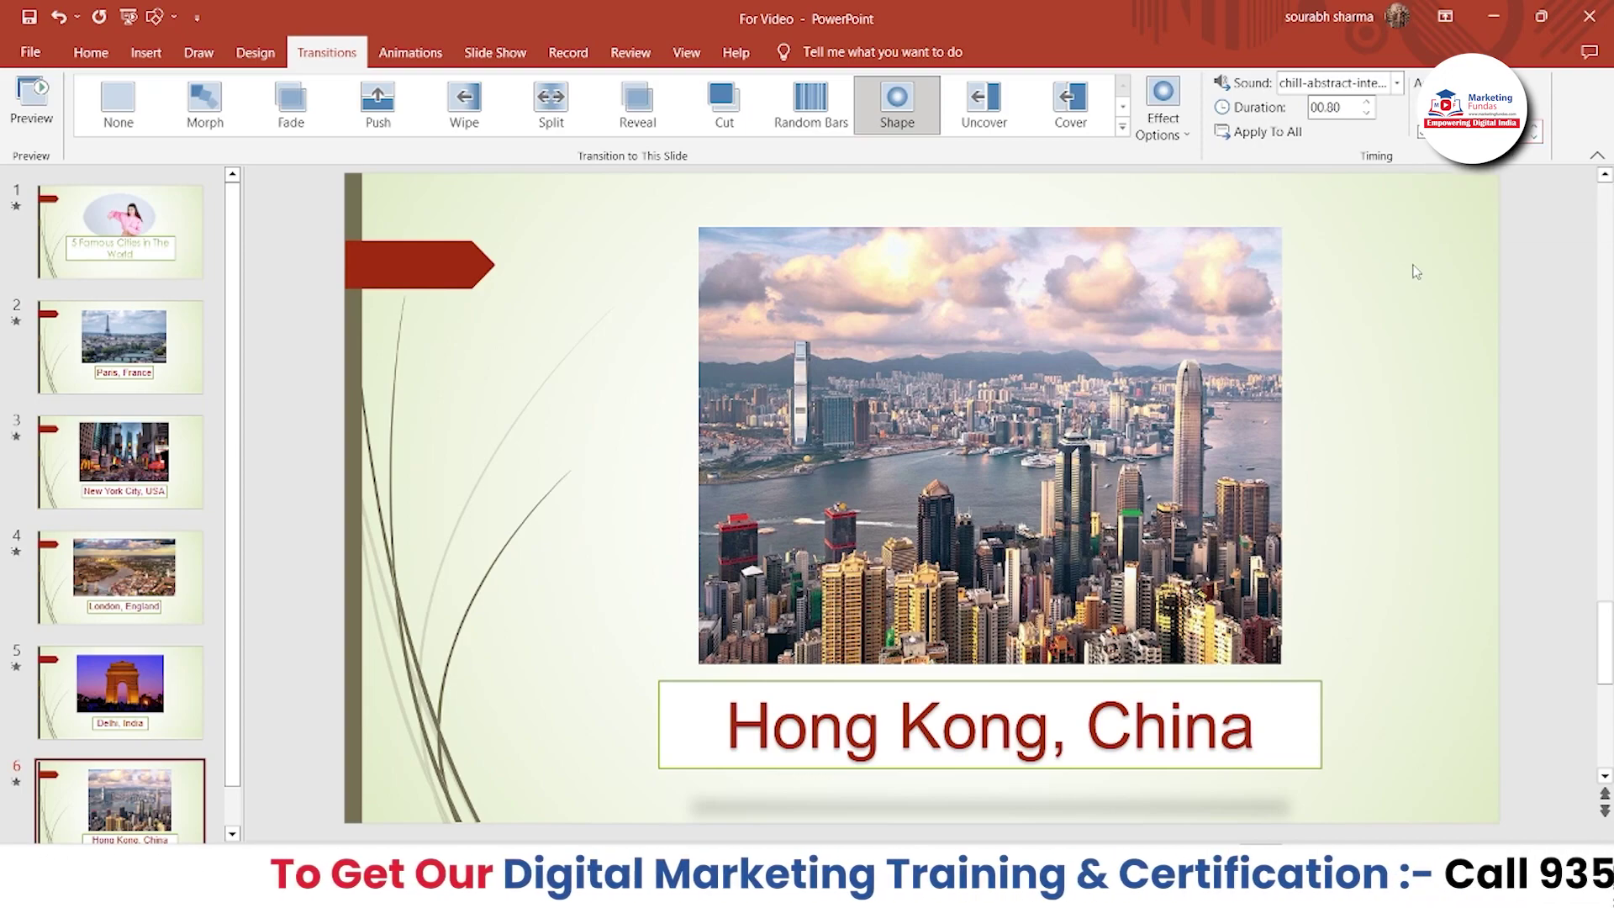
key("Home")
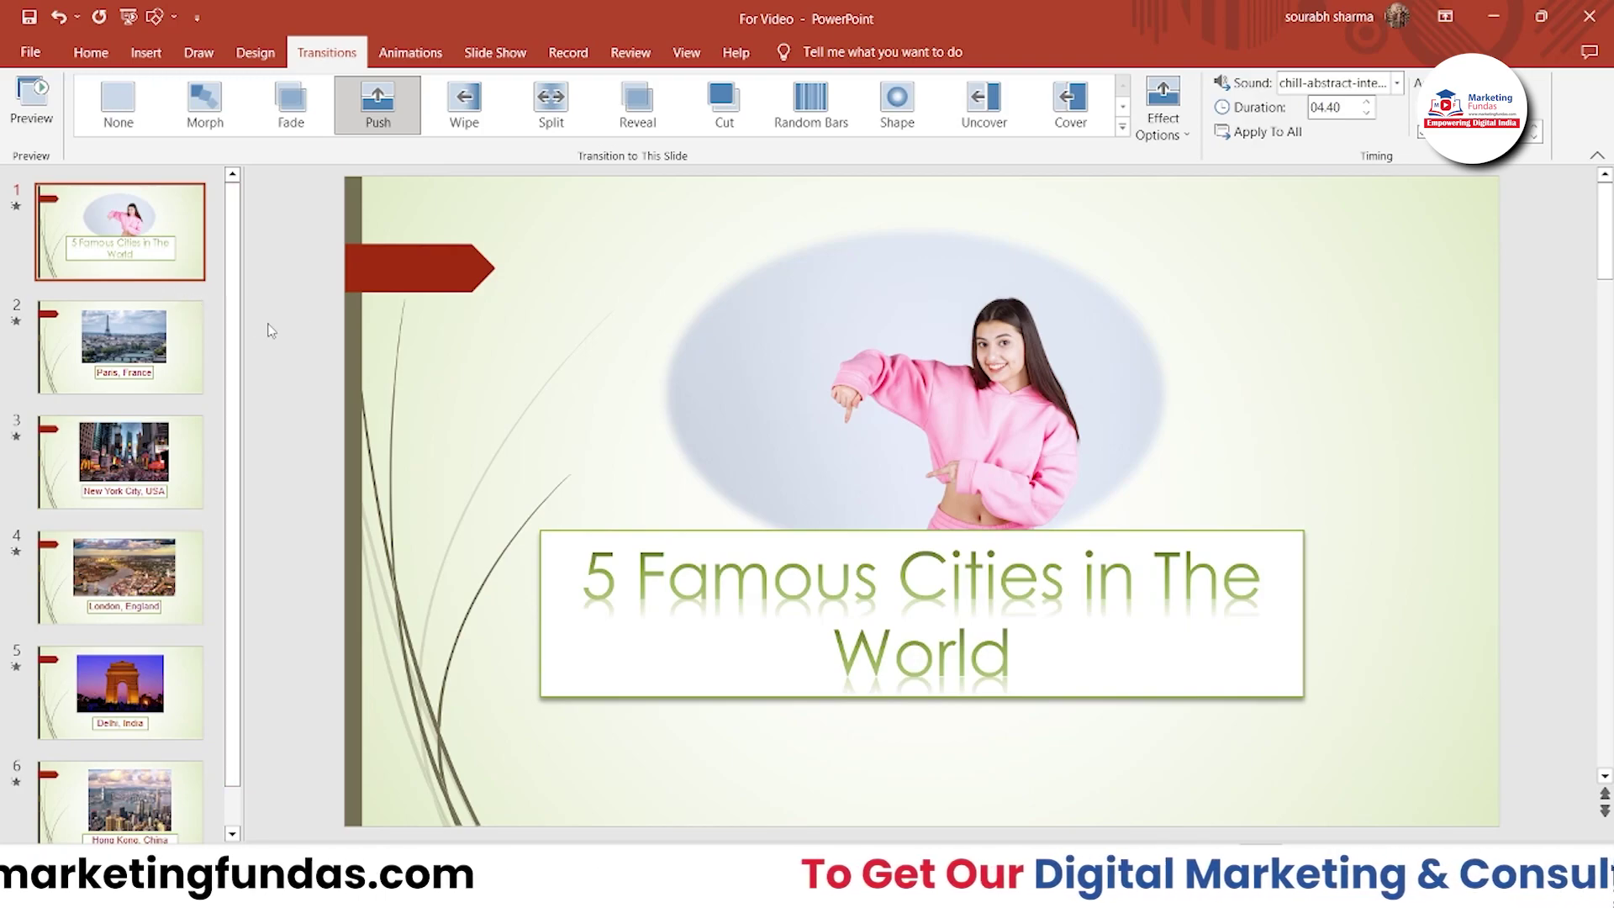
scroll(242, 353, "down", 1)
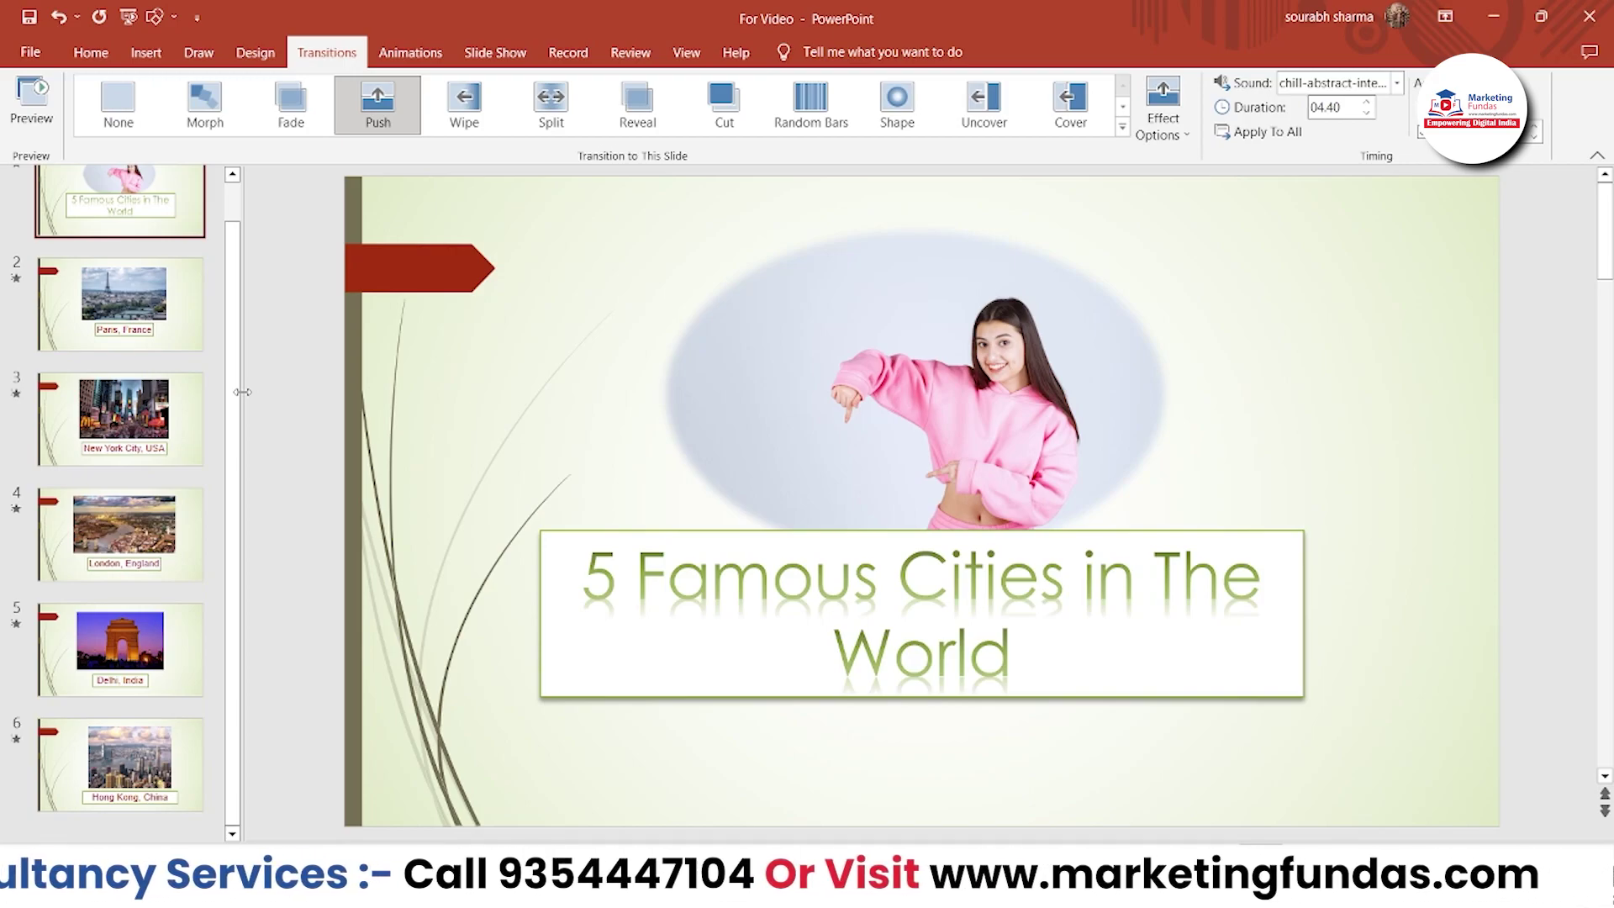
scroll(242, 392, "up", 1)
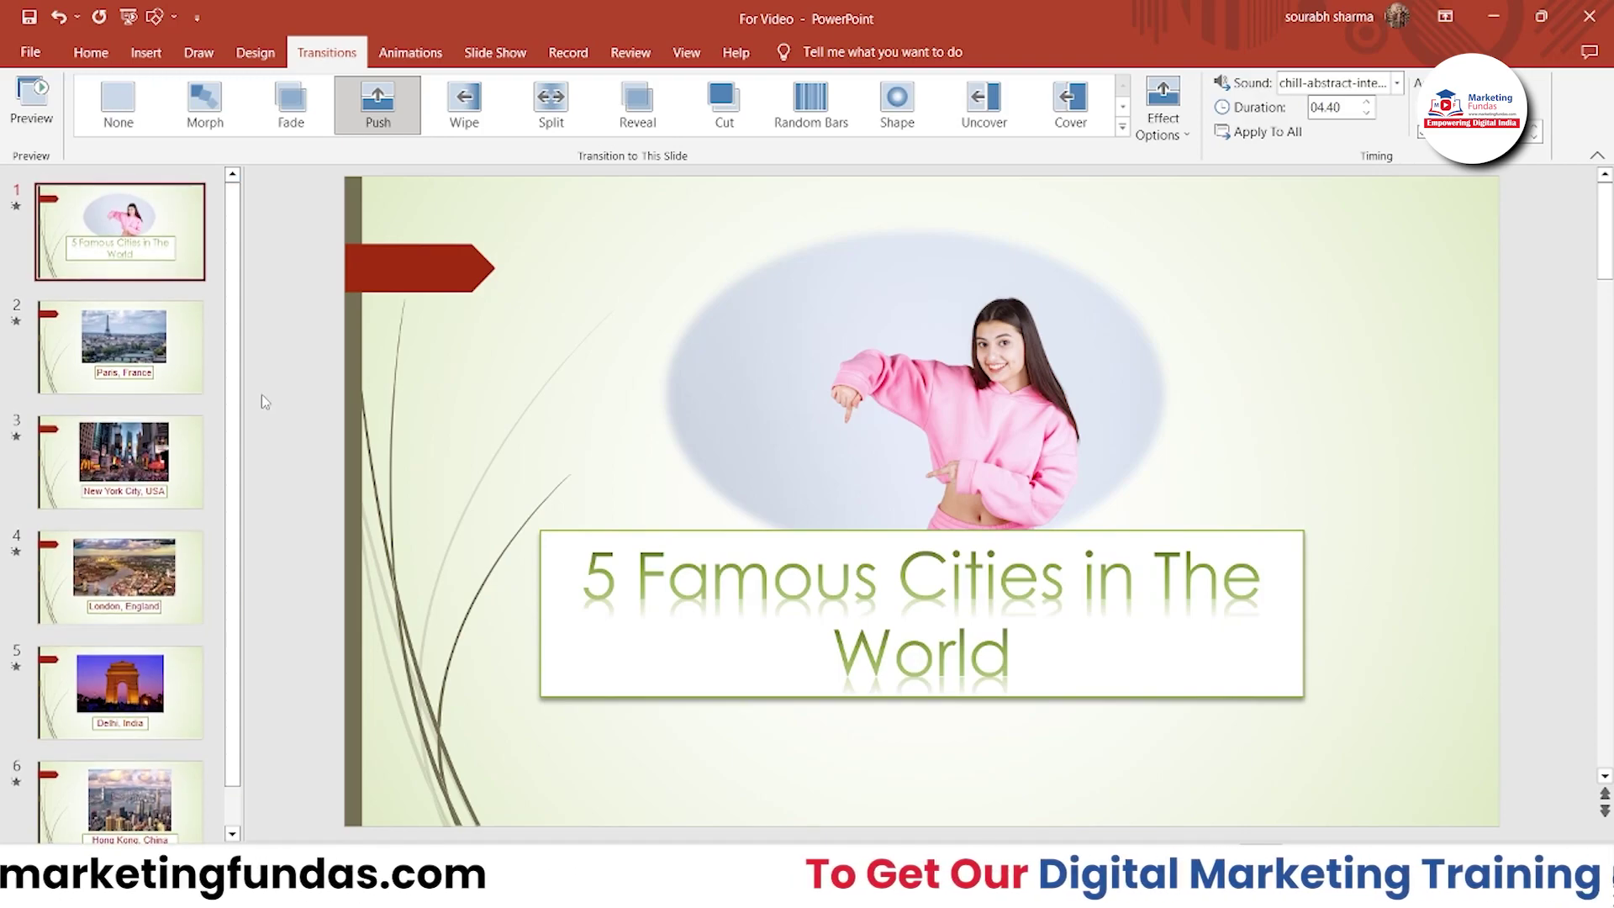
Save the presentation to Downloads as 'For Video.wmv' in Windows Media Video format
left_click(30, 52)
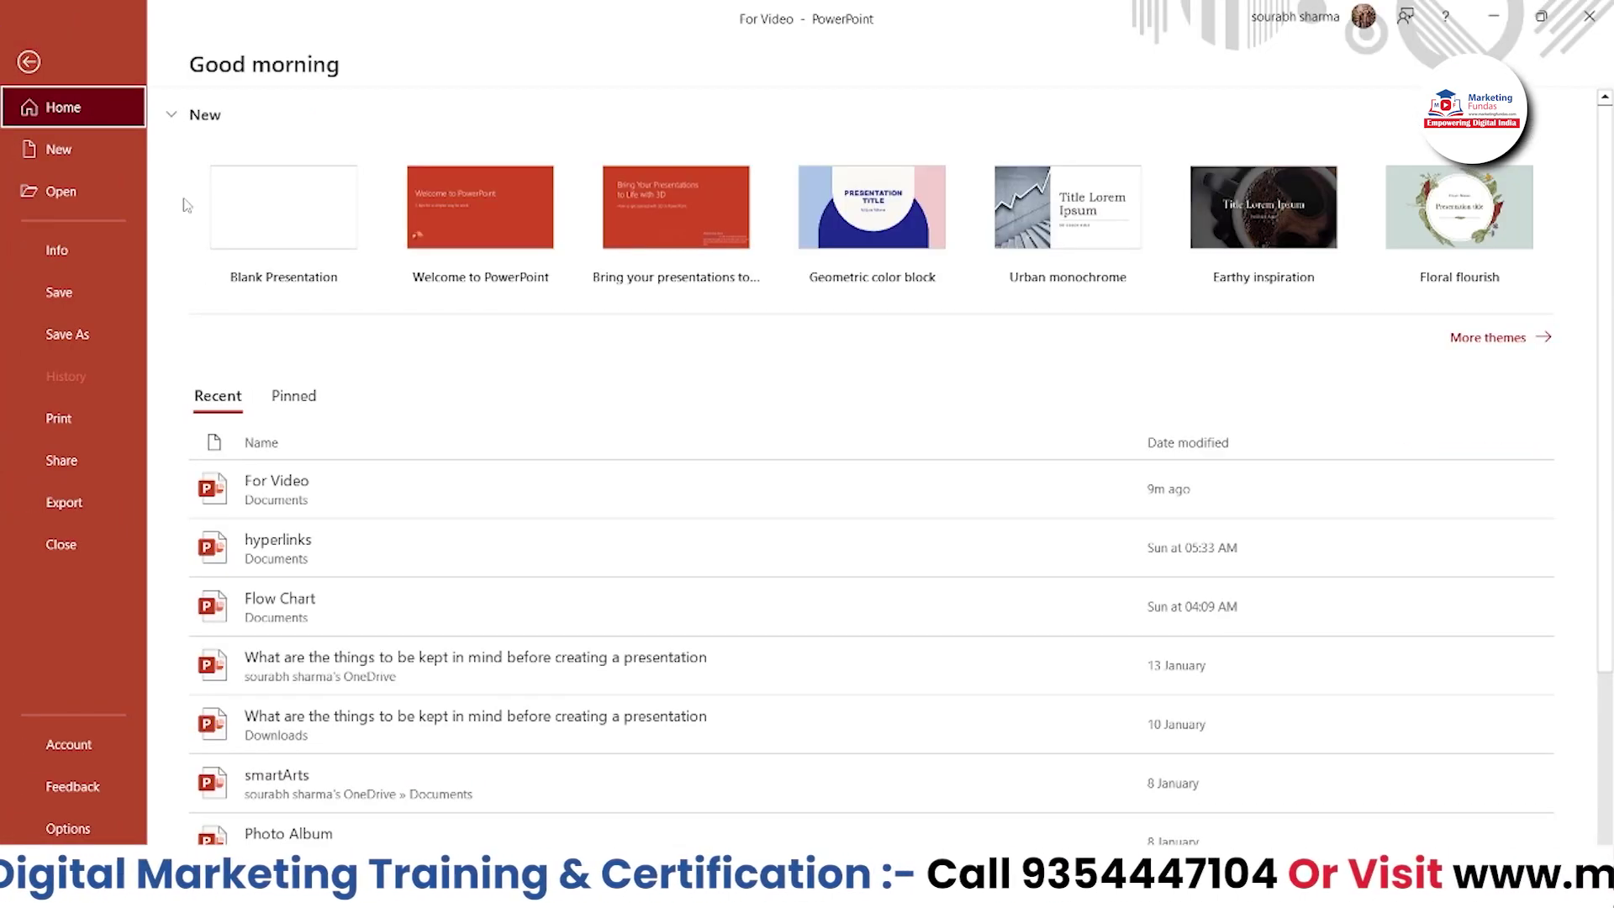
left_click(114, 336)
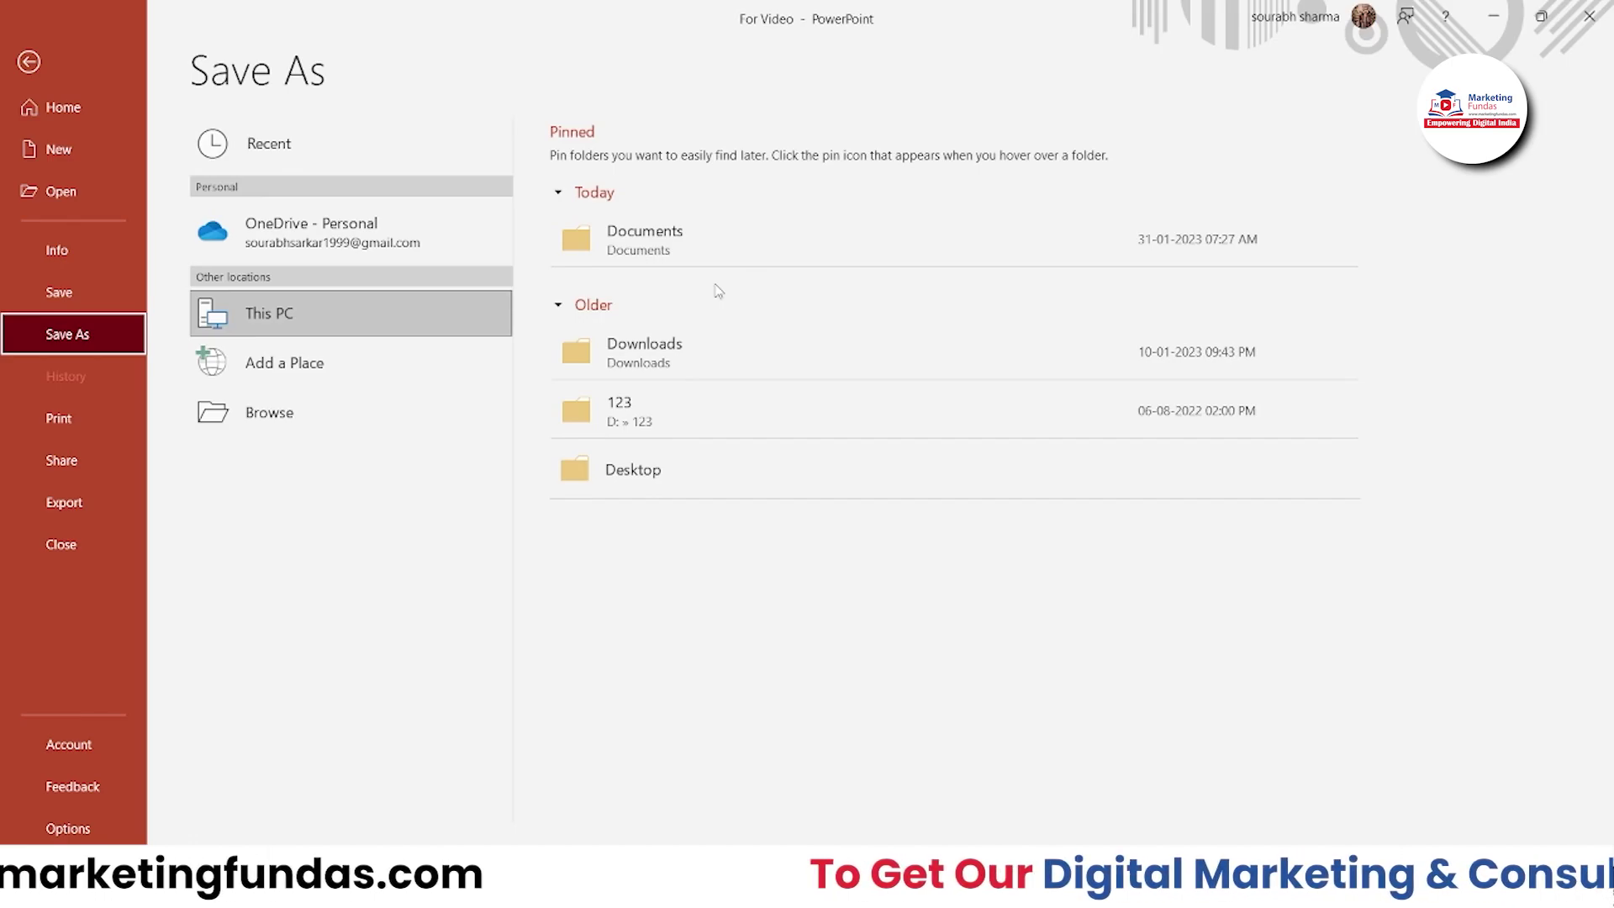
left_click(811, 354)
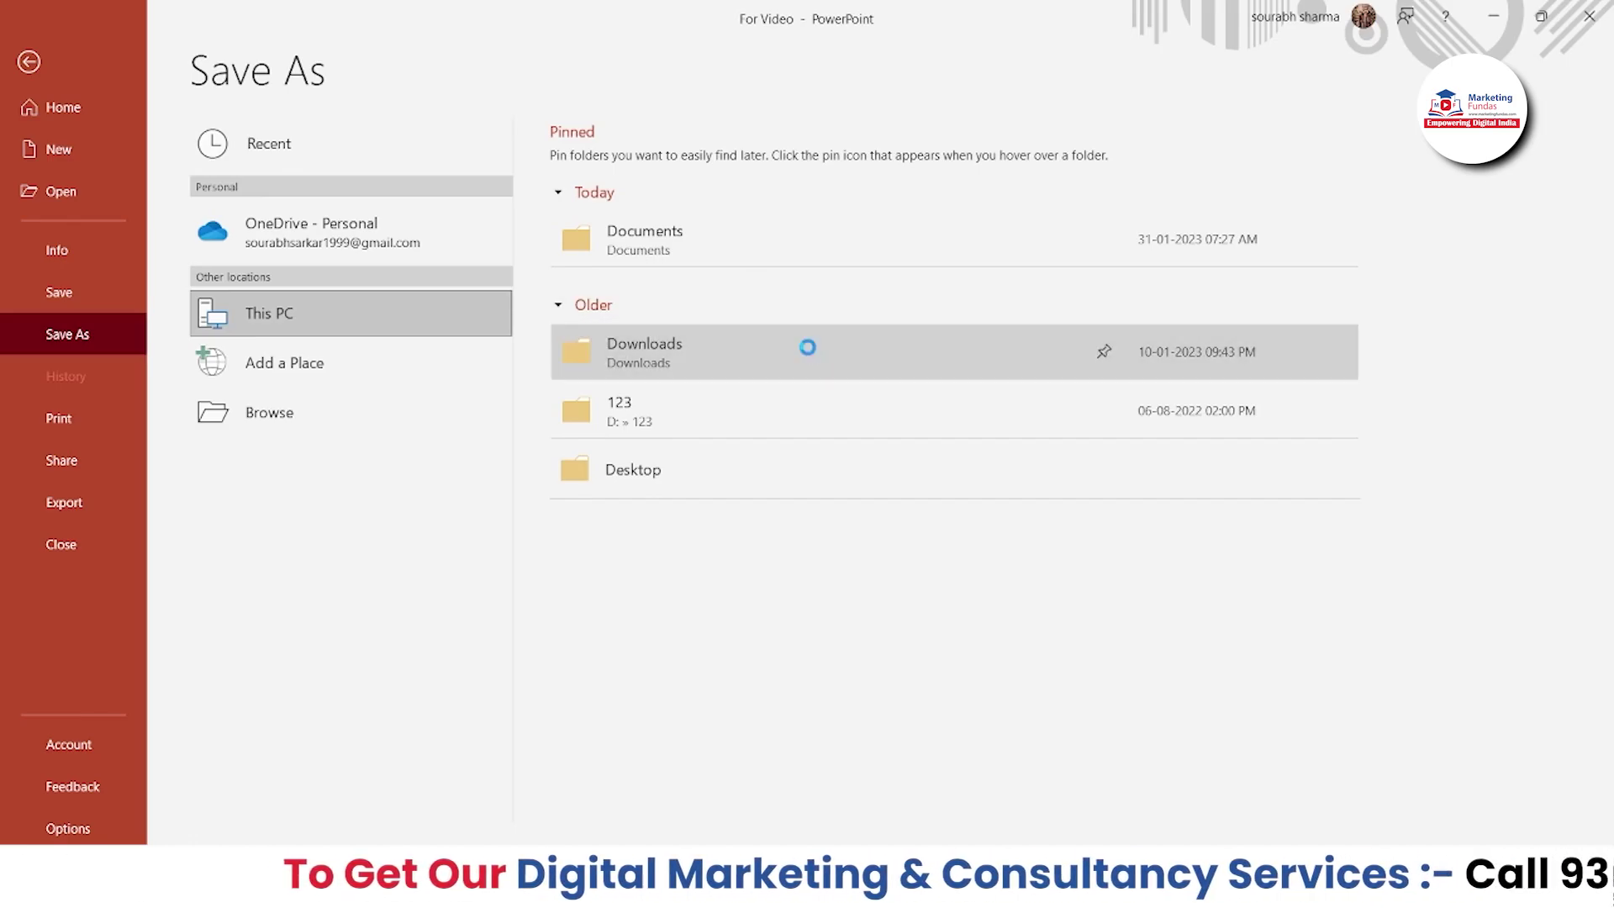
left_click(564, 447)
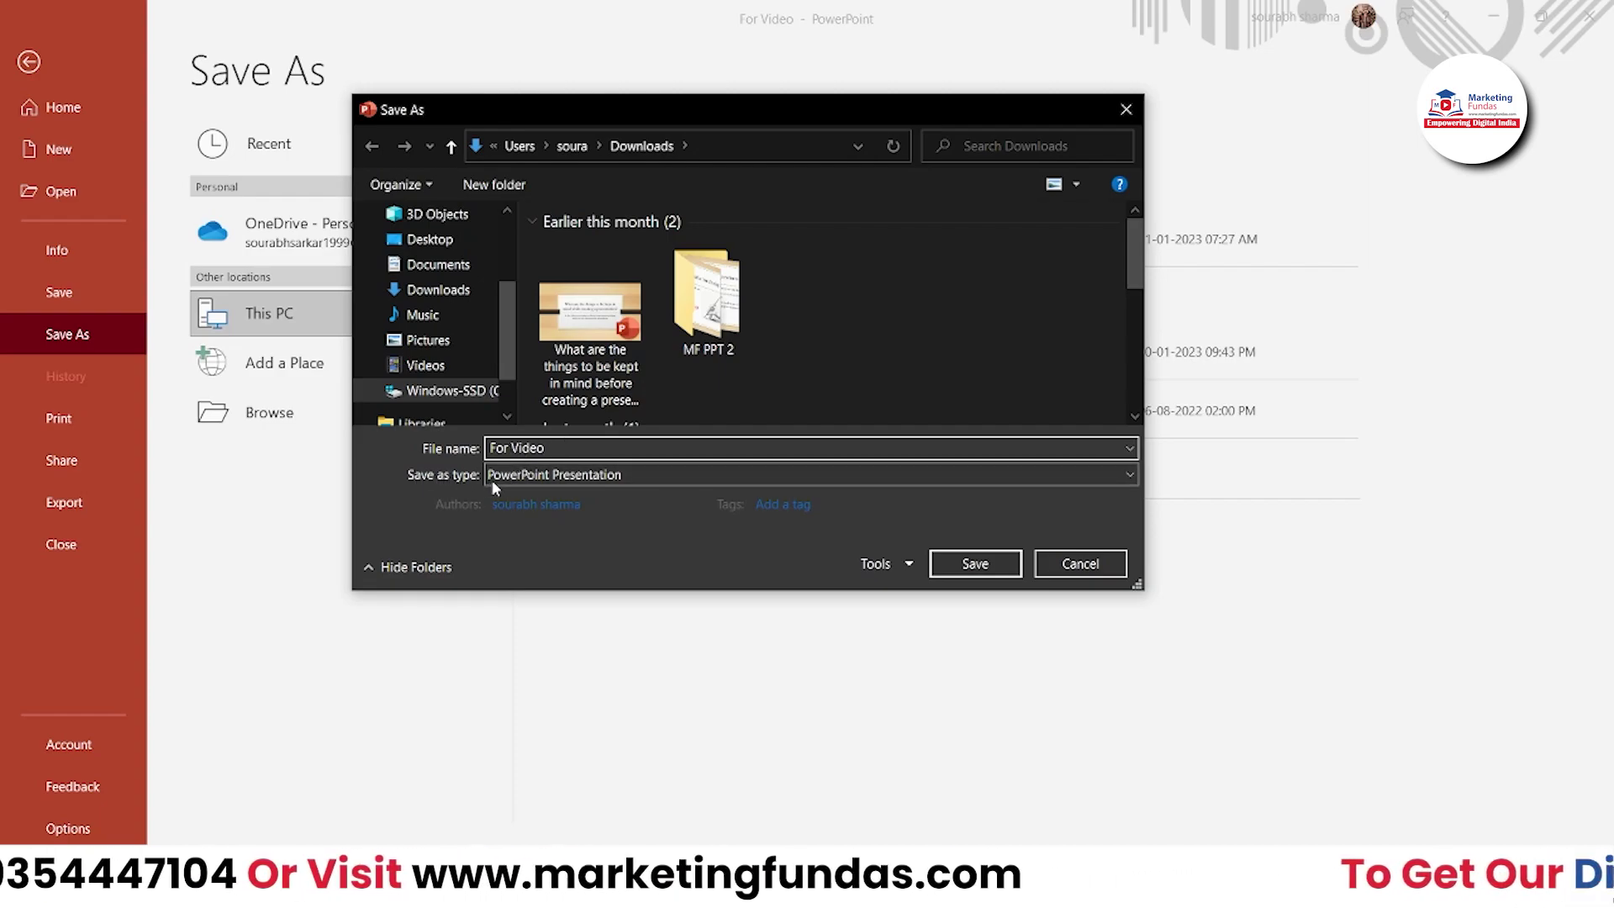
left_click(527, 476)
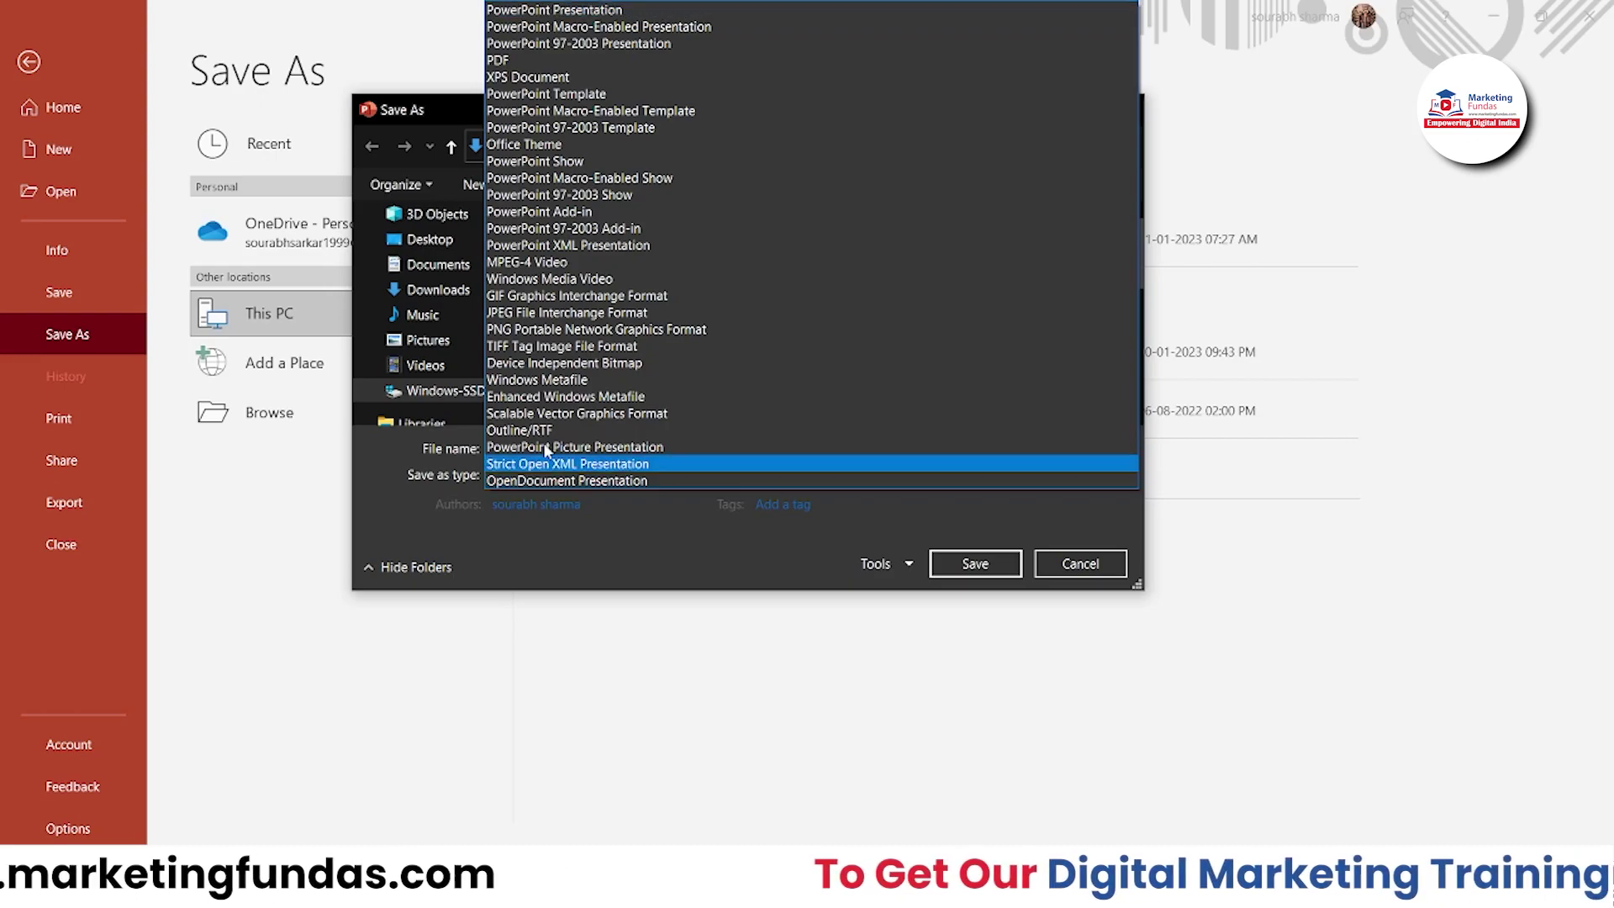
left_click(576, 285)
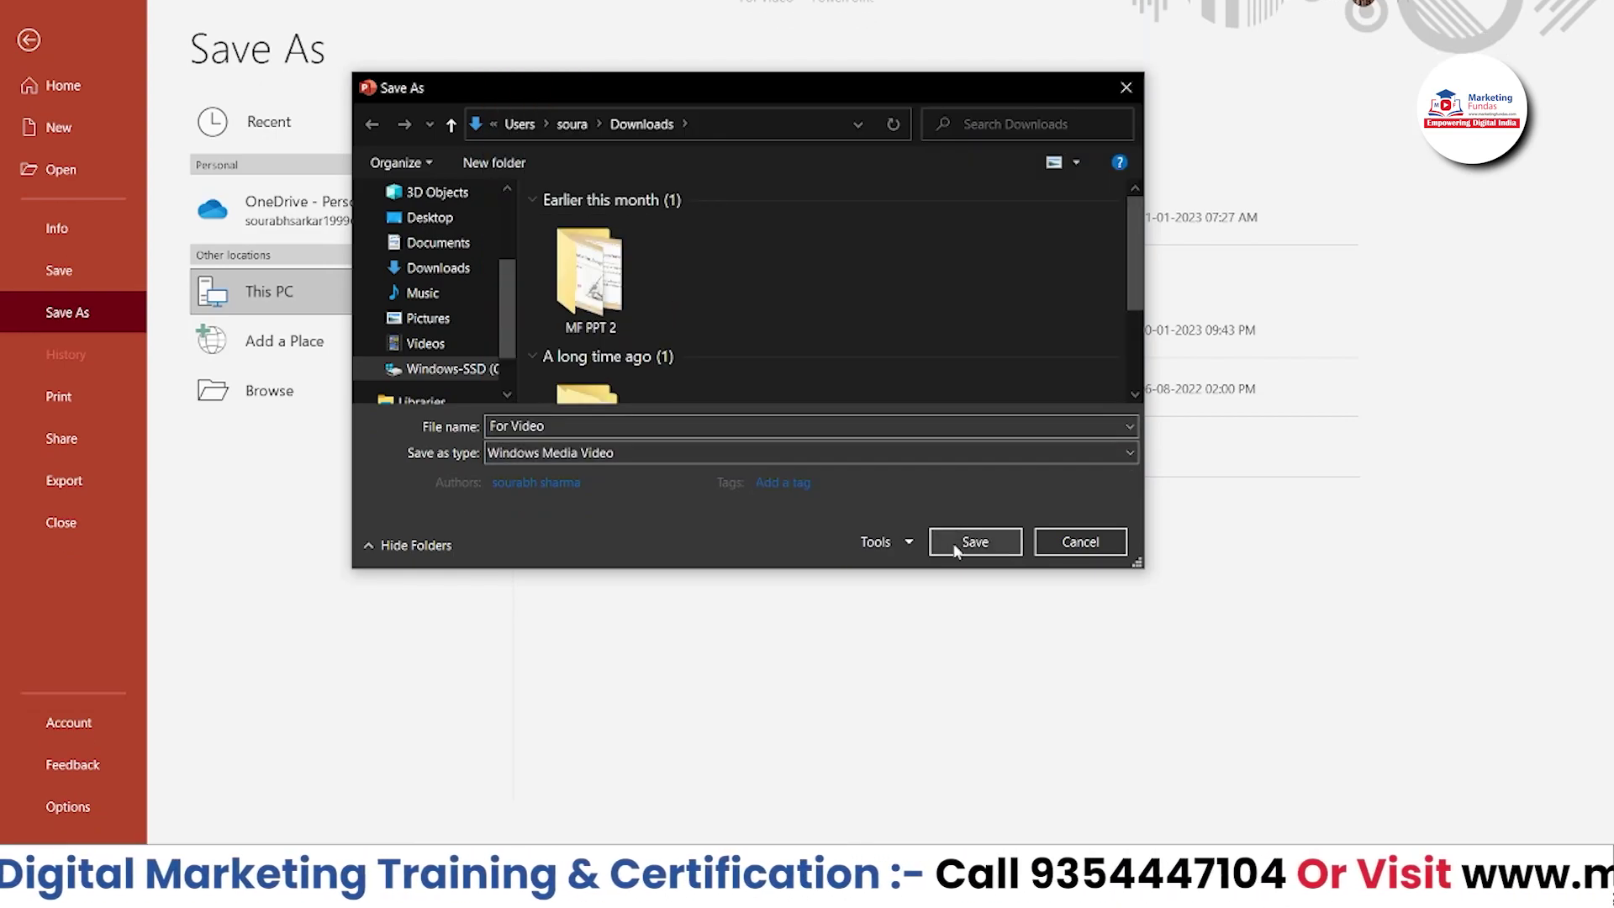
left_click(966, 543)
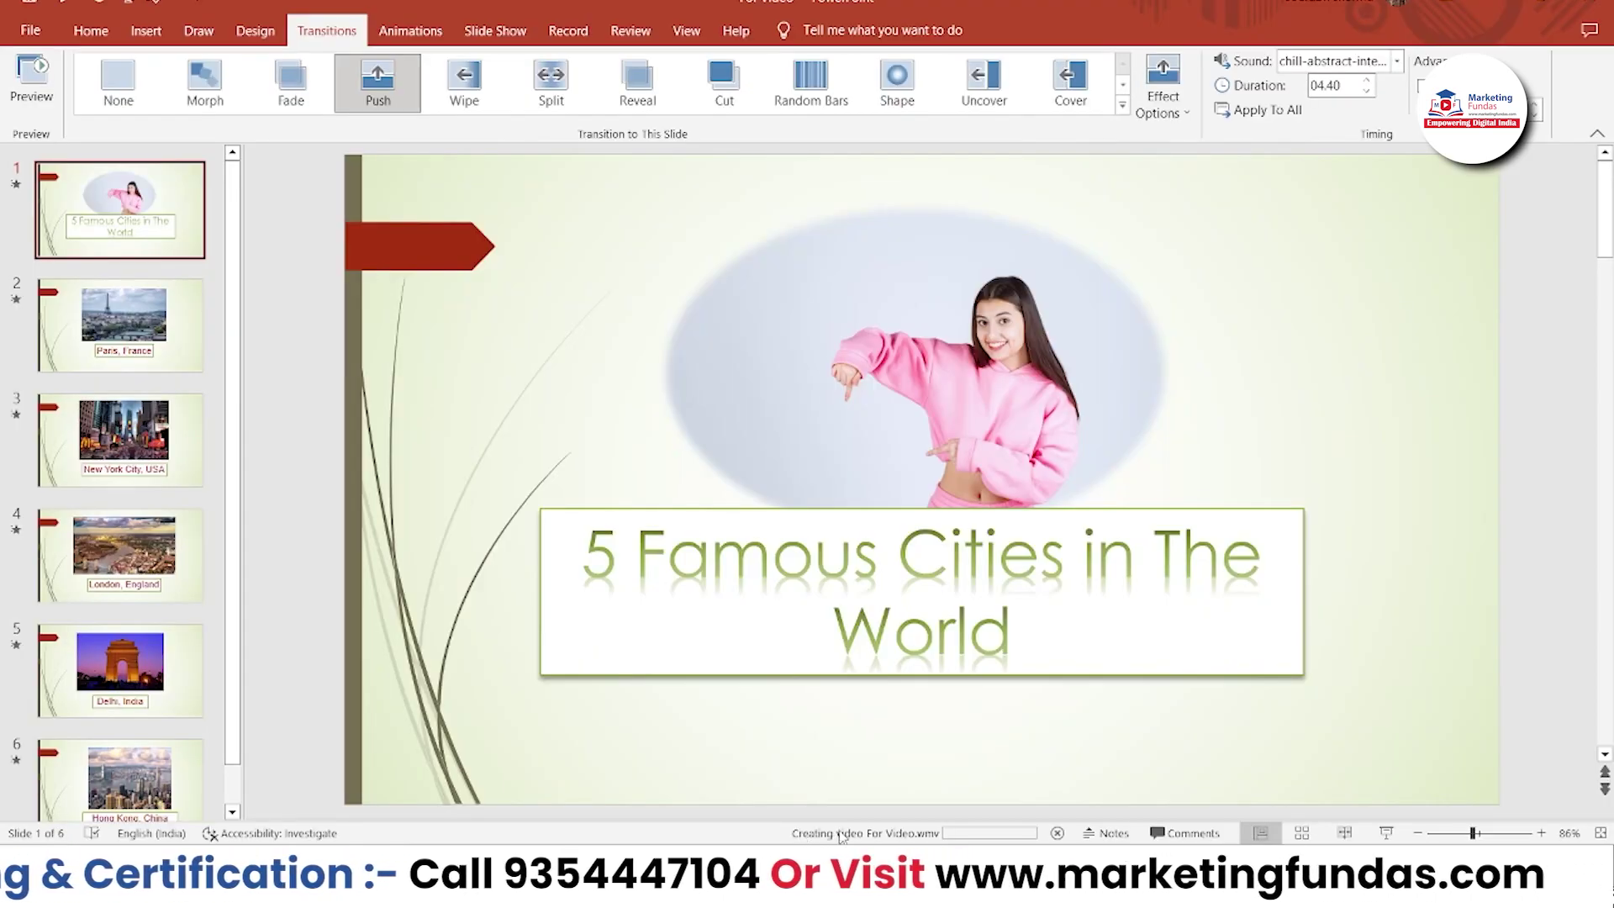